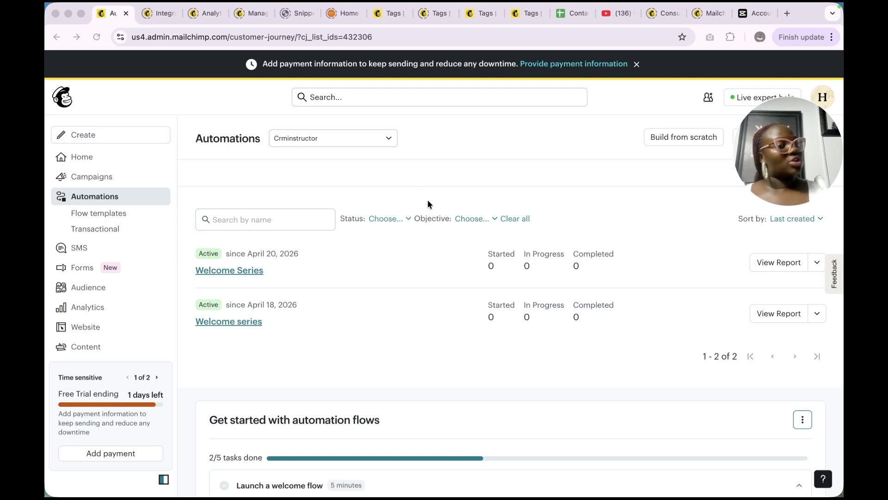
Open the Surveys page of the audience.
click(86, 287)
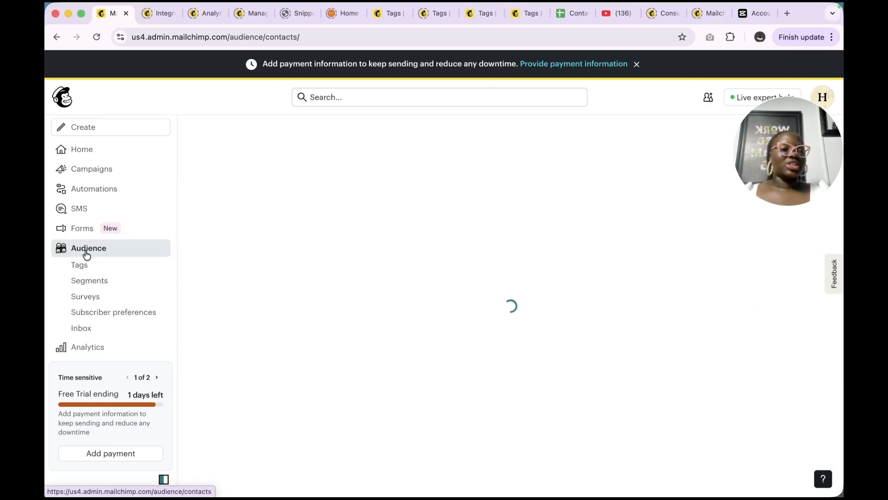
click(90, 298)
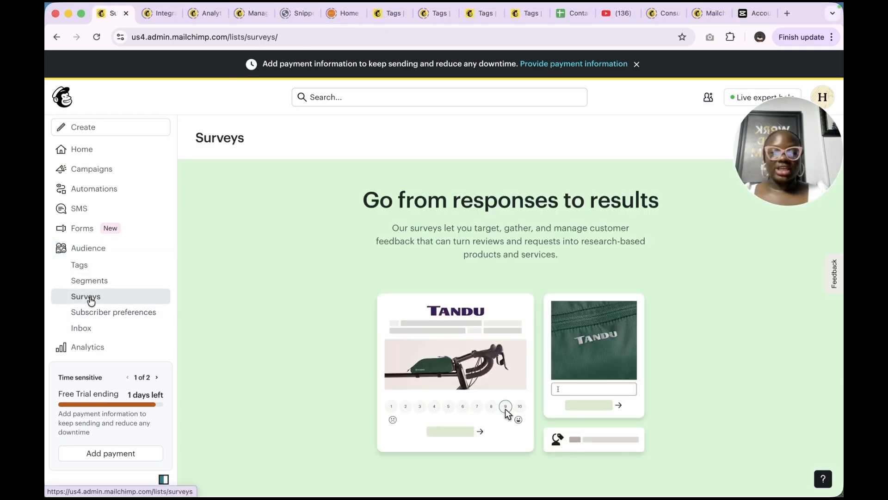
drag(813, 160, 145, 124)
Look through the recent surveys and the survey templates offered on the Surveys page.
scroll(467, 322, down, 2)
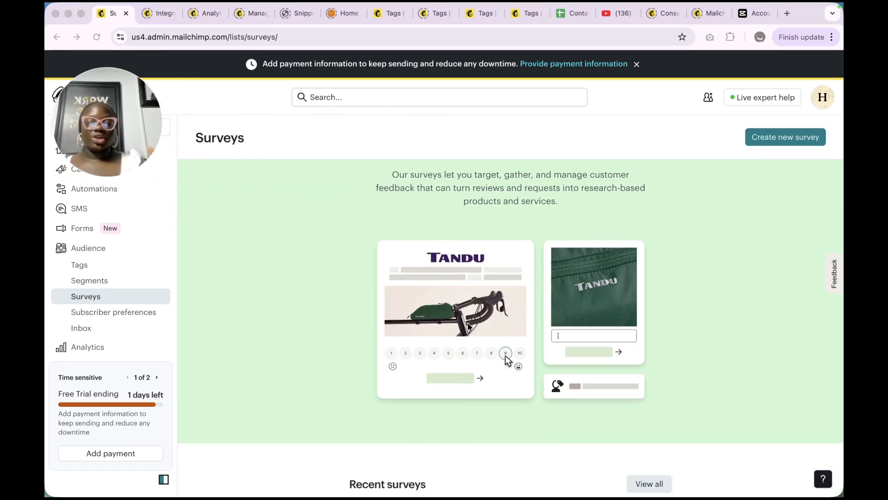
scroll(467, 326, down, 7)
scroll(467, 326, down, 4)
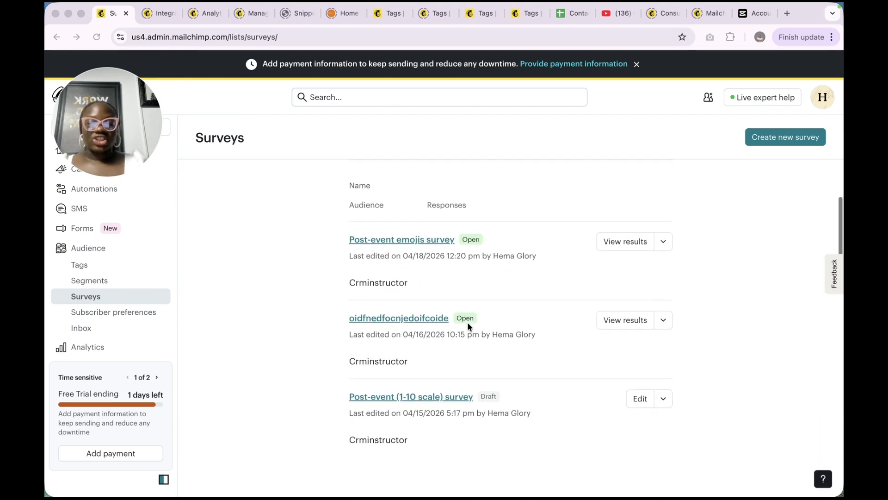
scroll(467, 326, down, 5)
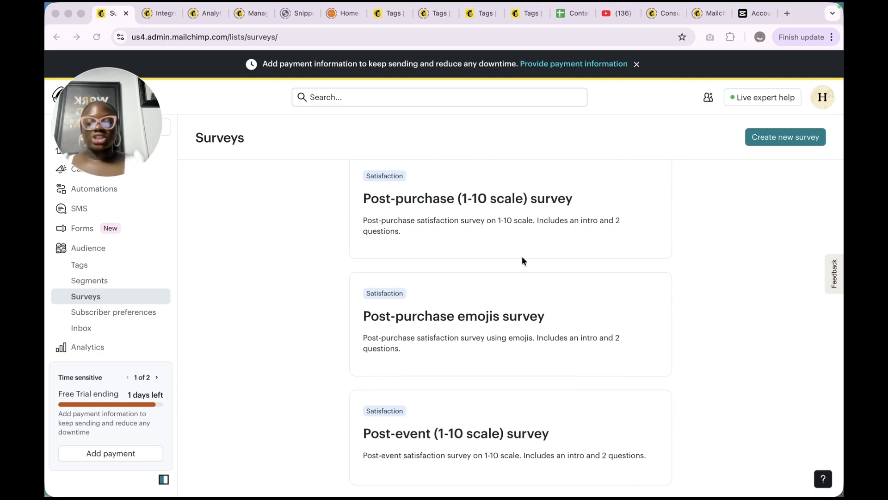
scroll(522, 257, down, 10)
scroll(522, 261, up, 4)
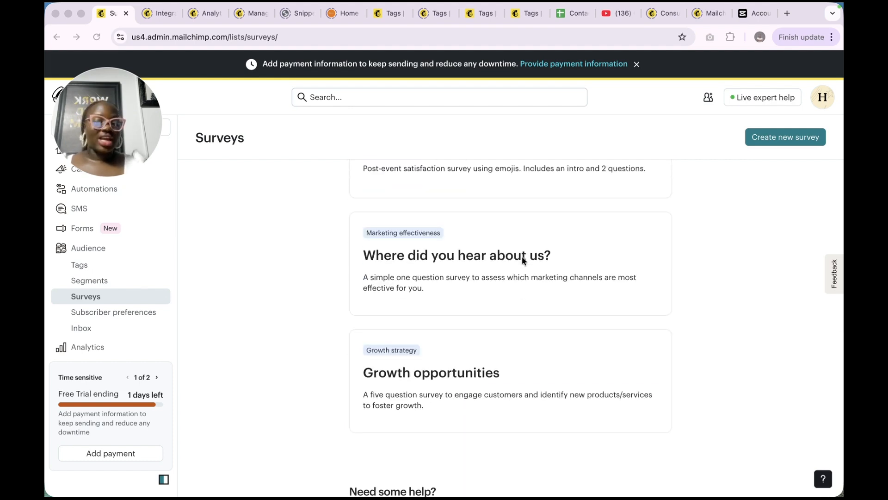
scroll(522, 259, up, 9)
scroll(526, 248, up, 1)
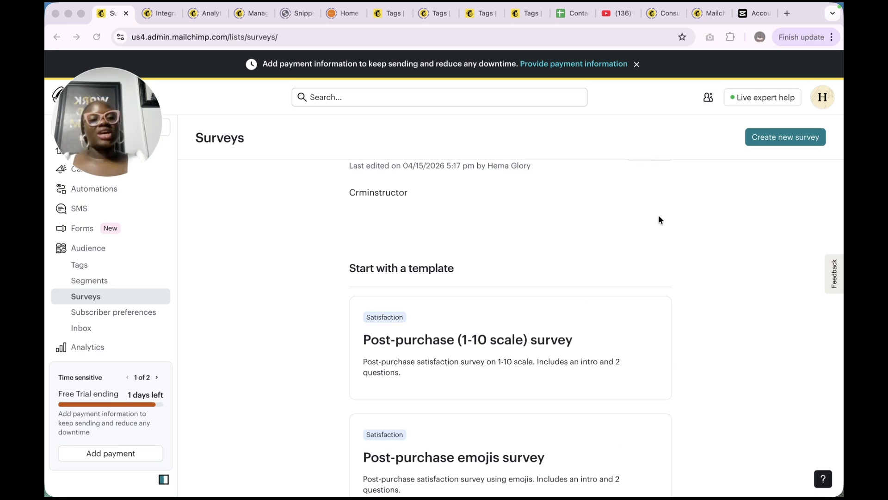
Create a new survey named "Crminstructors Survey" for the Crminstructor audience and begin building its questions.
click(782, 144)
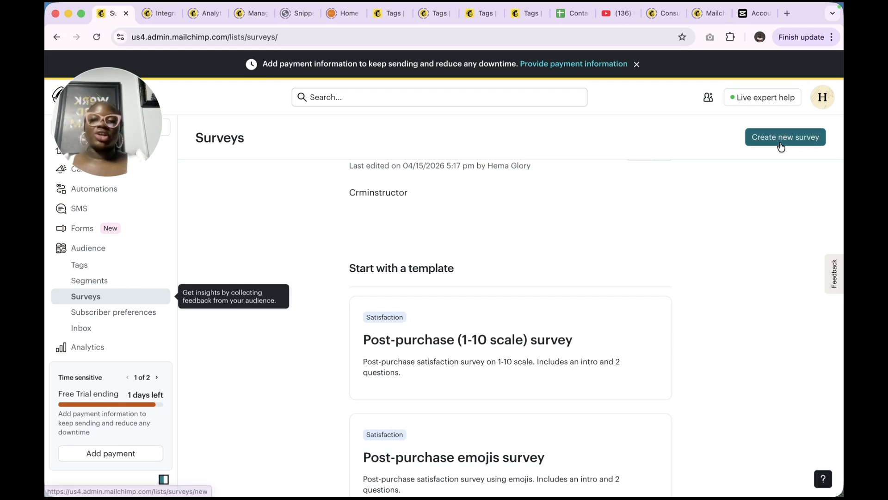
click(776, 142)
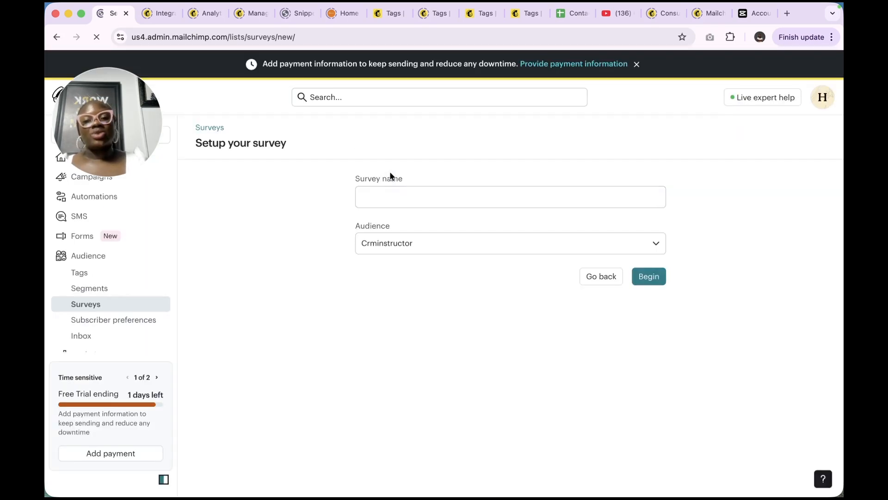
click(387, 194)
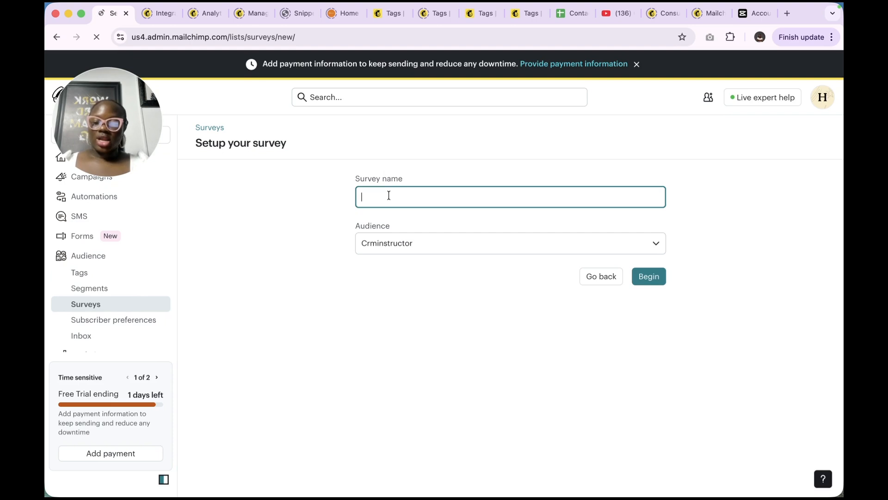
text(Crminstructors Survey)
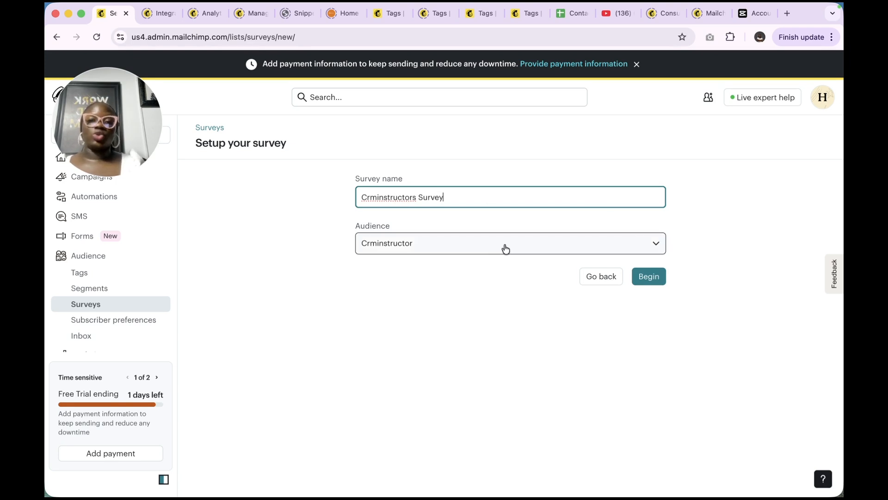
click(648, 278)
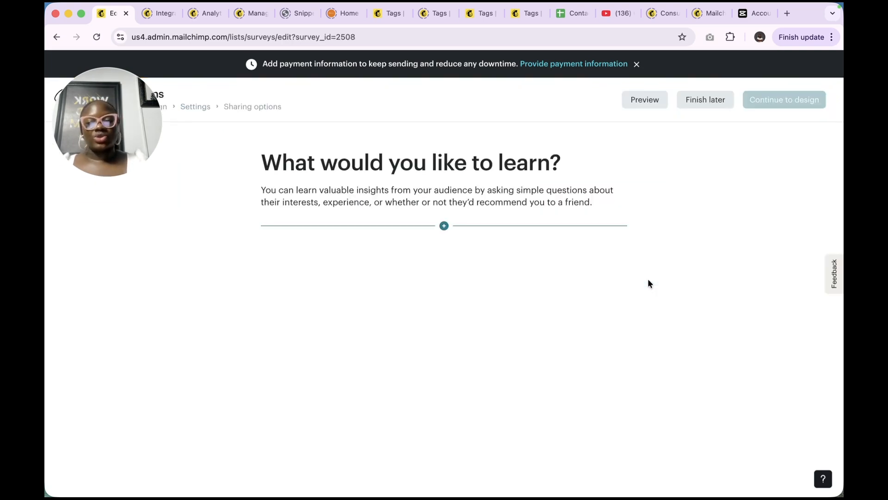
Review the available section types and add an Introduction section to the empty survey.
click(444, 227)
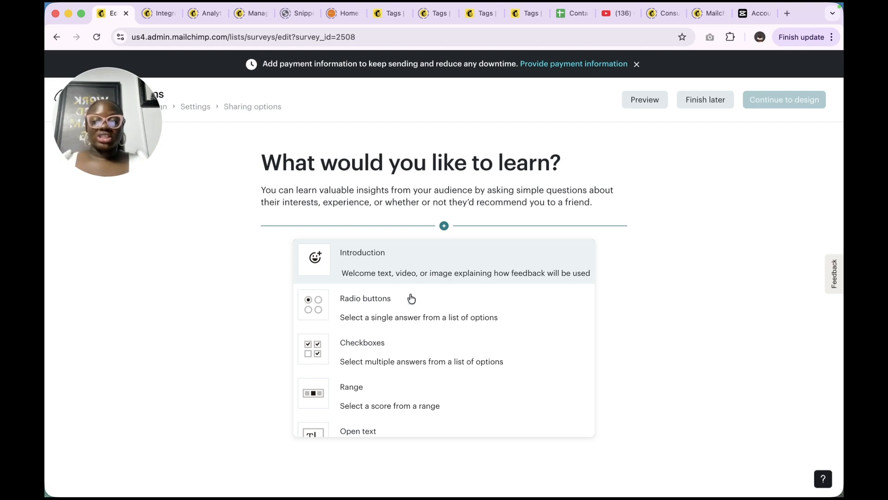
scroll(400, 314, down, 1)
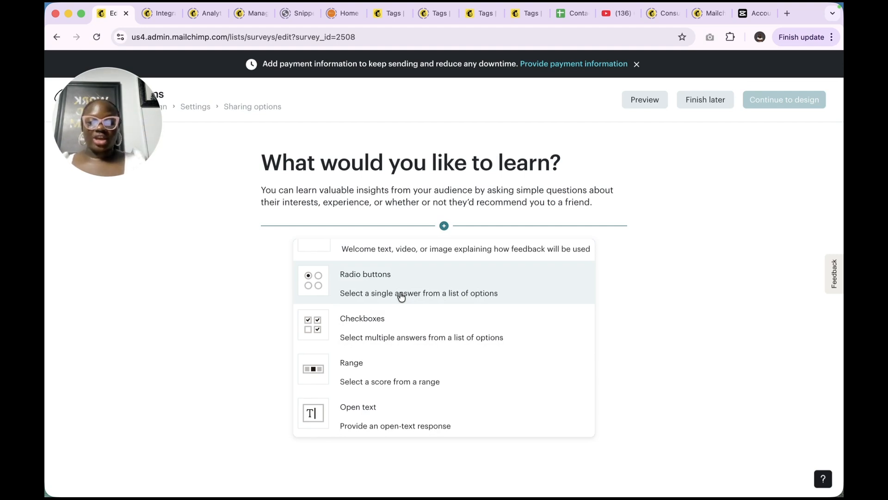
scroll(401, 297, down, 2)
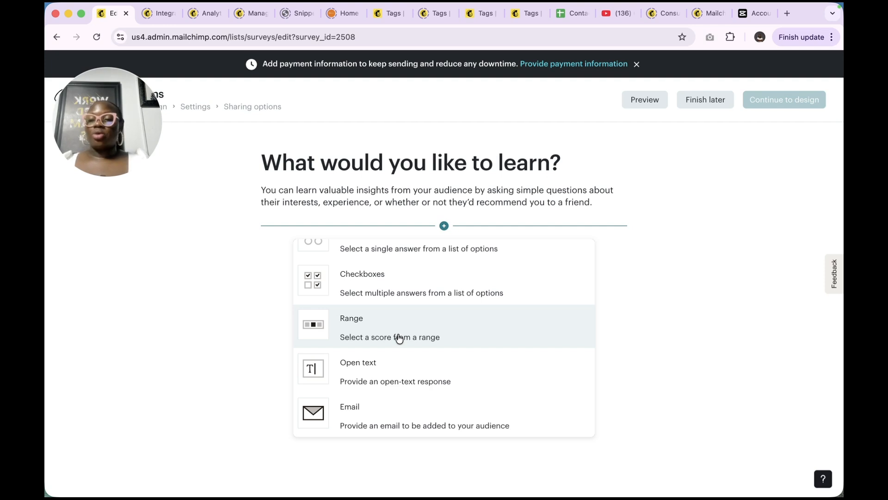
scroll(399, 339, down, 3)
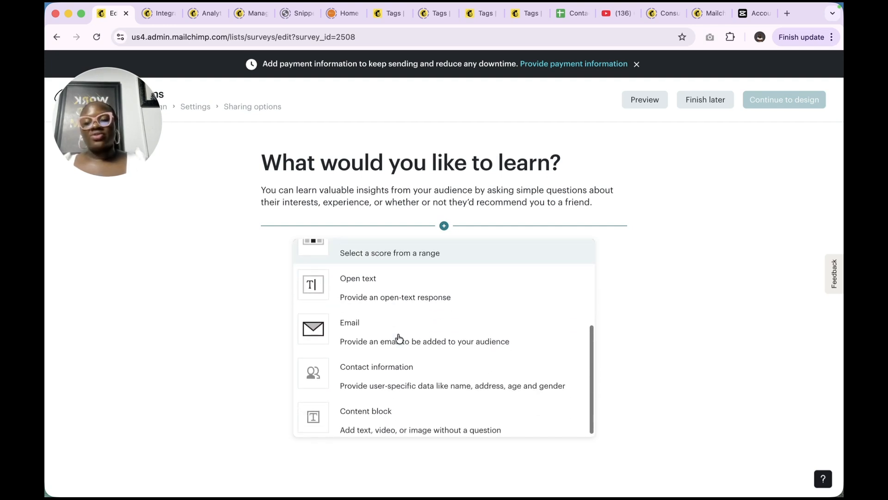
scroll(400, 338, up, 2)
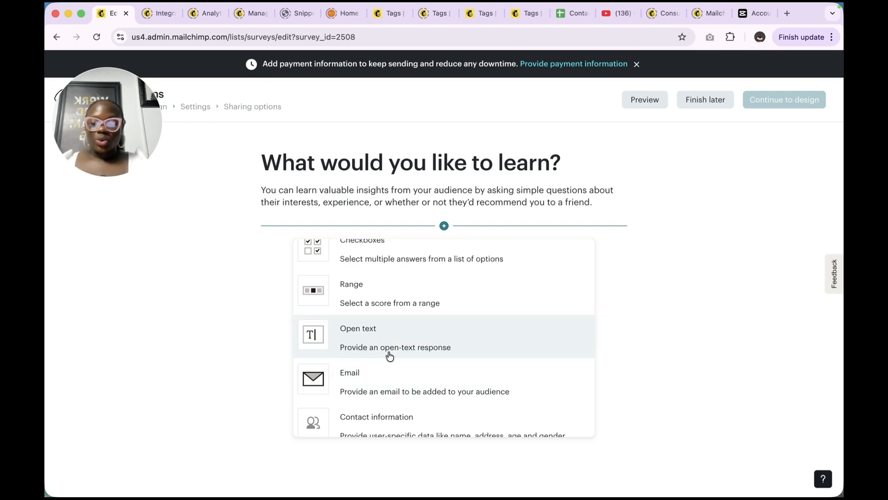
scroll(381, 393, down, 2)
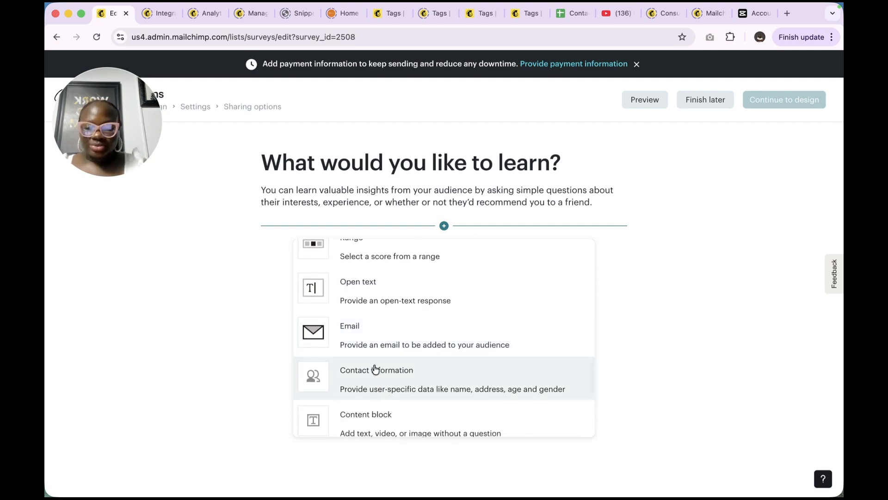
scroll(372, 350, down, 1)
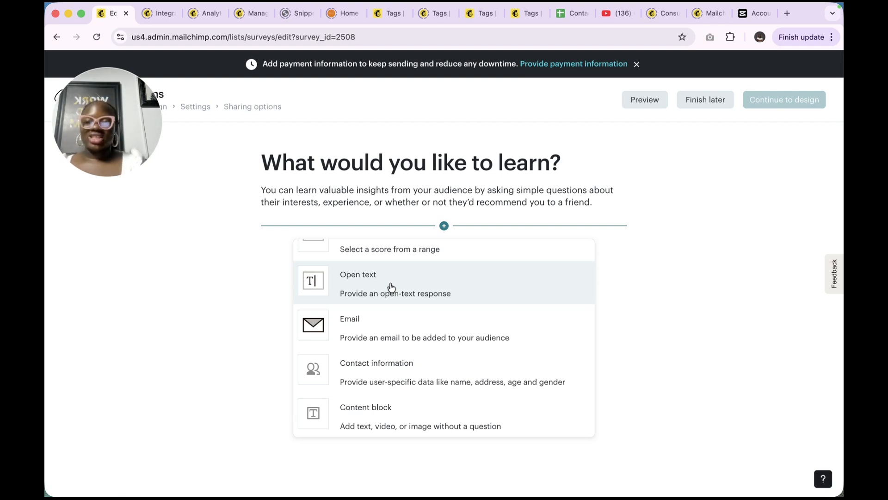
scroll(391, 286, up, 3)
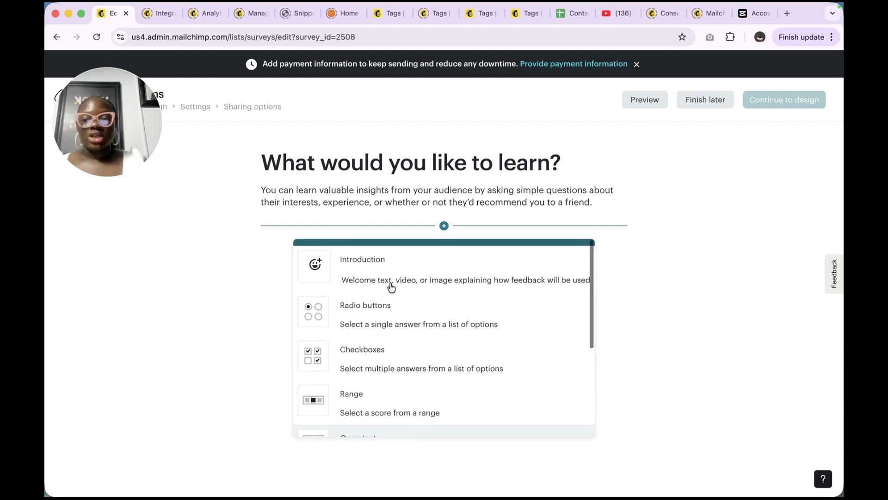
click(384, 273)
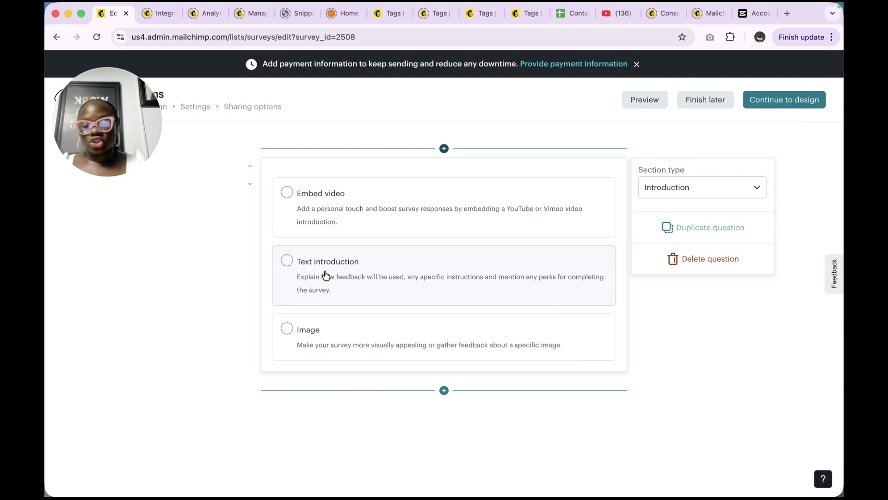
click(350, 211)
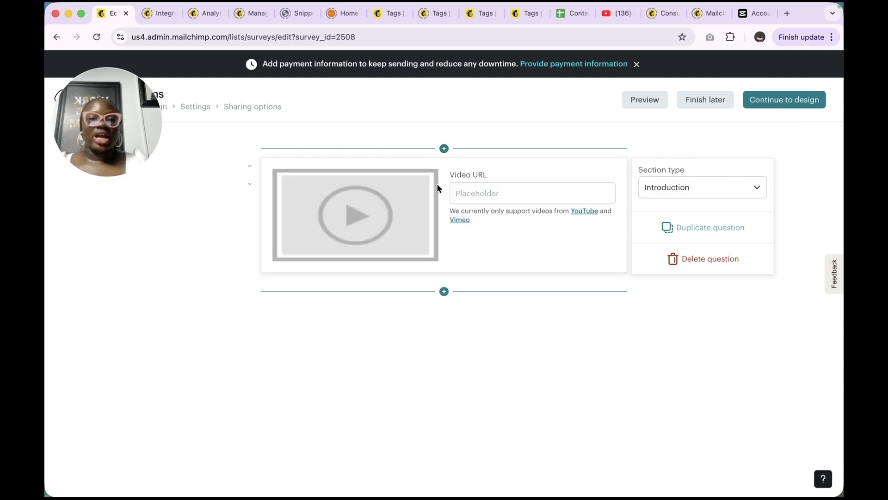
click(479, 192)
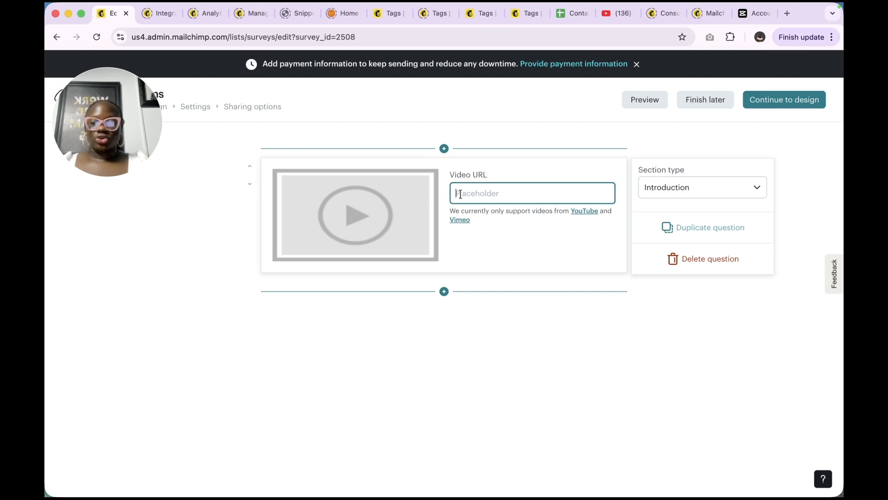
drag(122, 168, 85, 454)
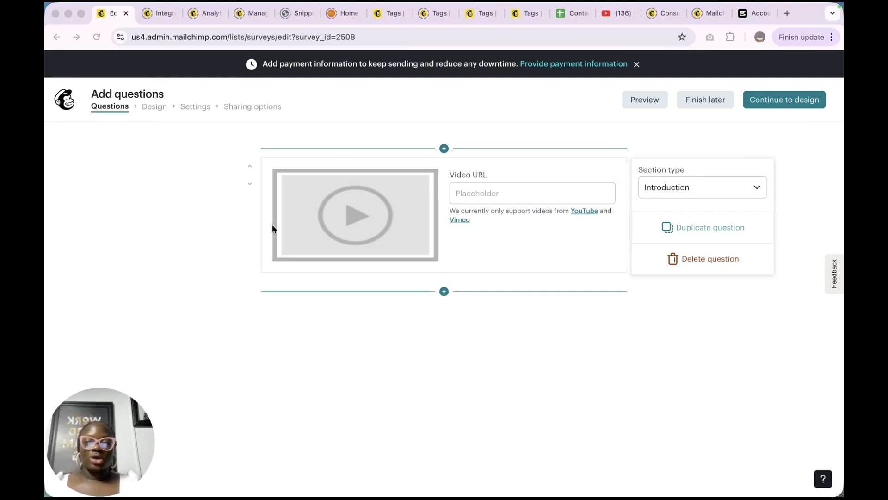
click(476, 192)
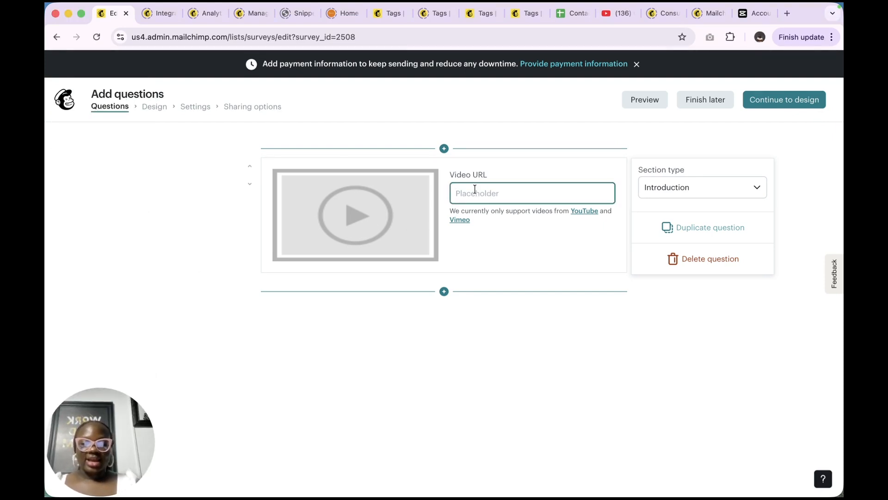
text(https://www.youtube.com/embed/iRwtaKS16IQ)
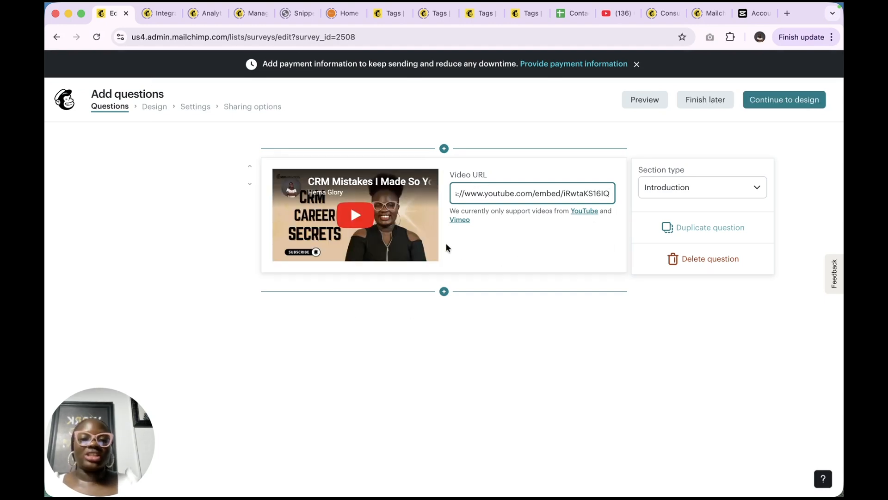
click(700, 189)
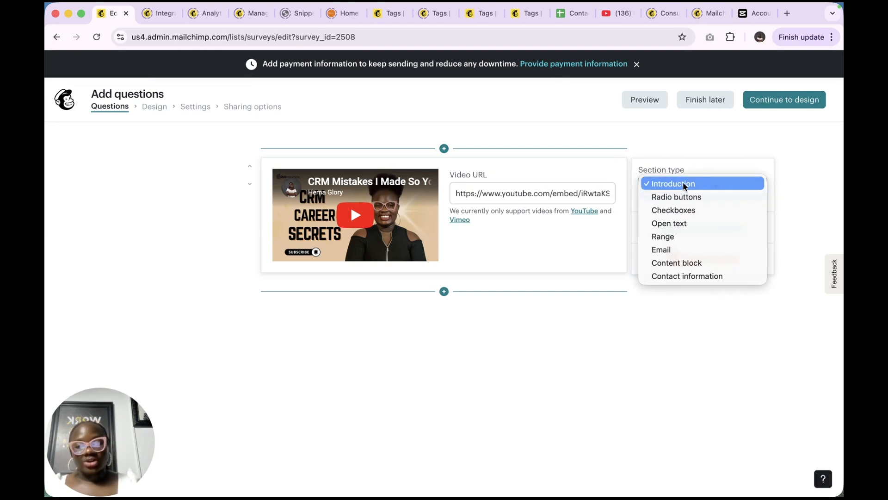
click(411, 408)
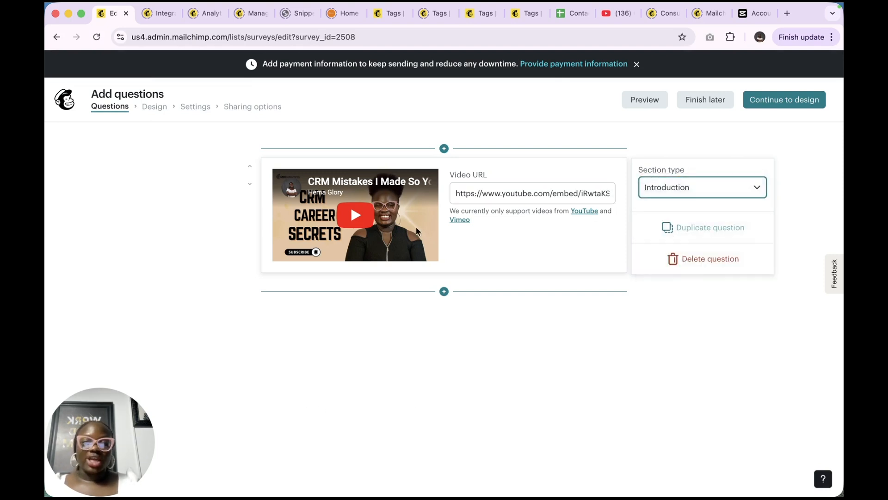
Add a Radio buttons question below the video introduction and check the alternative section types, keeping Radio buttons.
click(444, 292)
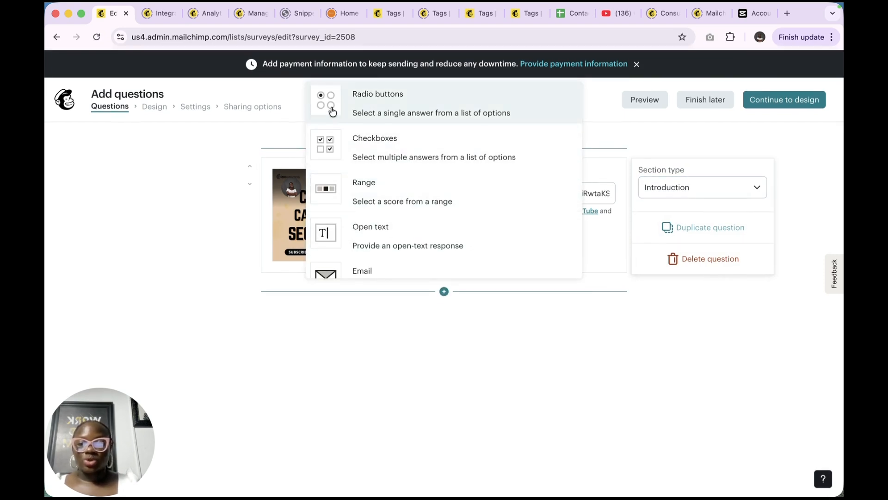
scroll(390, 101, down, 3)
scroll(390, 101, up, 3)
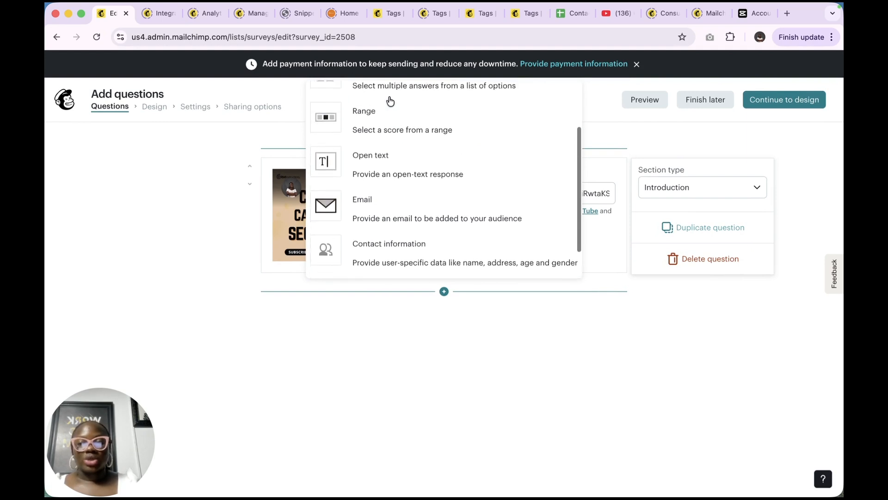
click(390, 101)
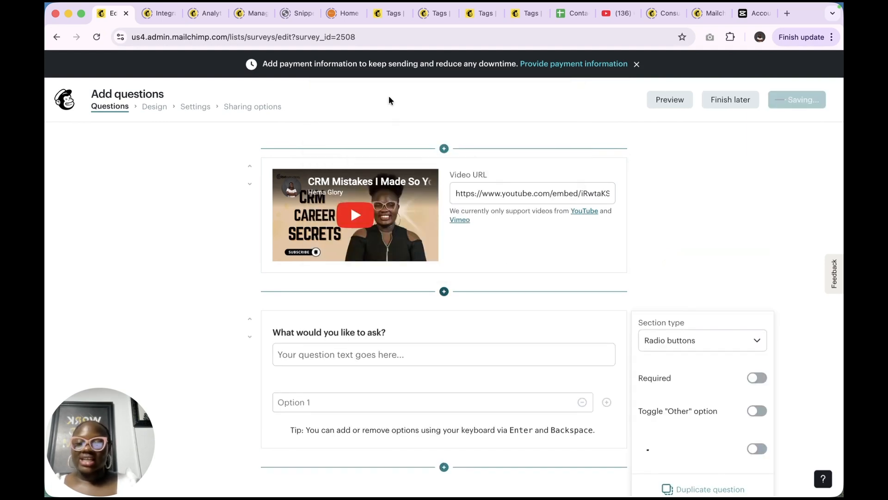
scroll(410, 250, down, 2)
click(409, 314)
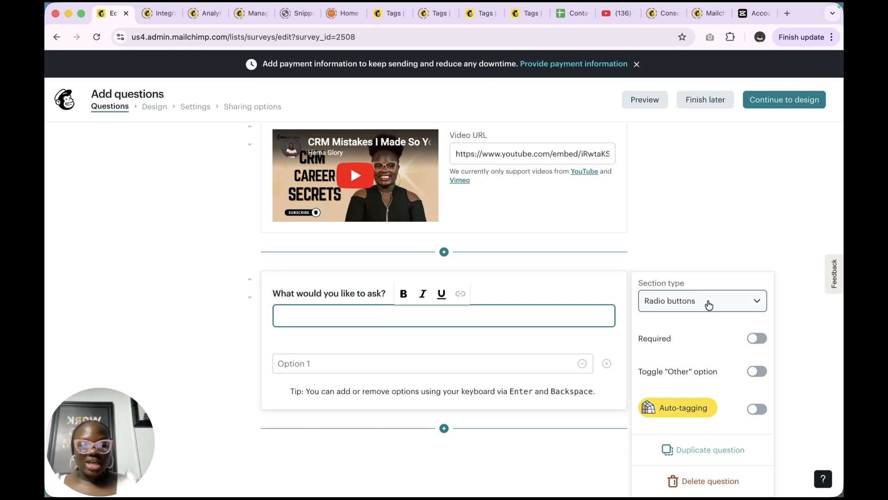
scroll(706, 314, down, 1)
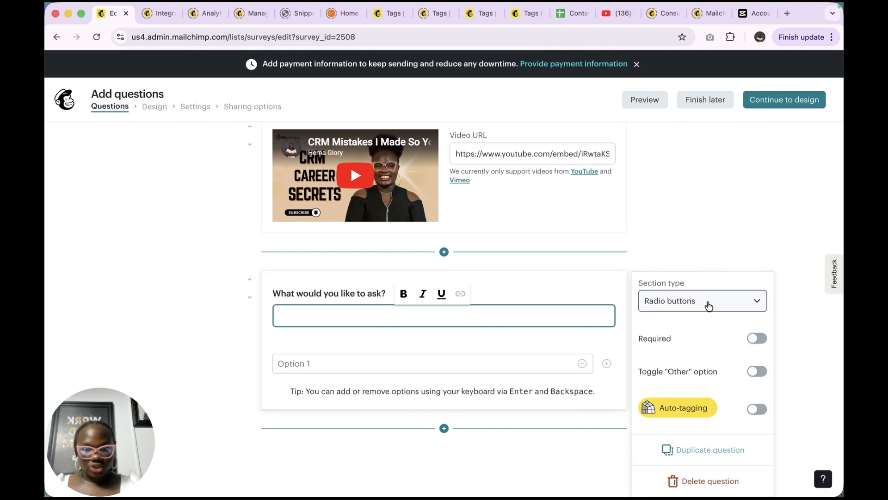
click(683, 311)
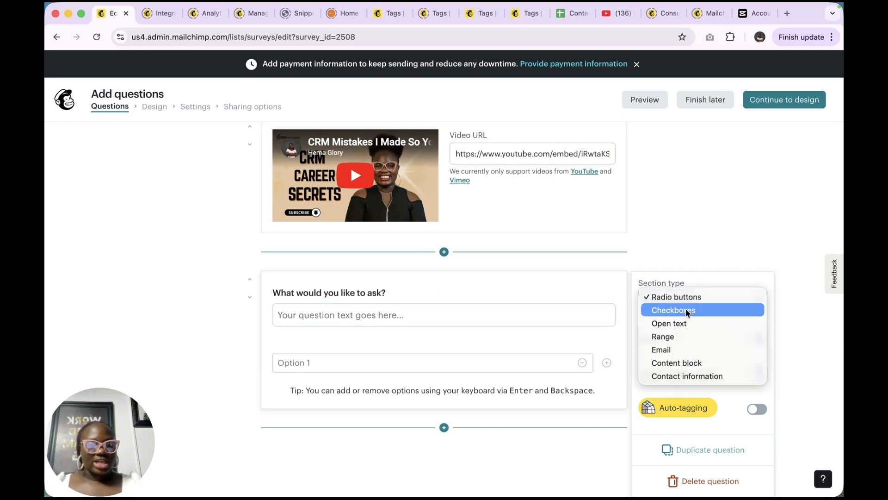
click(709, 279)
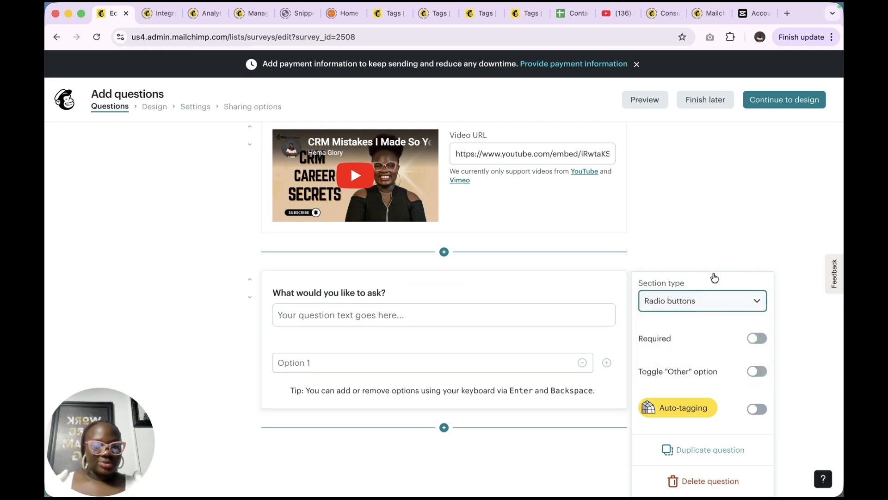
Make the radio buttons question required and enable its "Other" option.
click(765, 341)
click(760, 375)
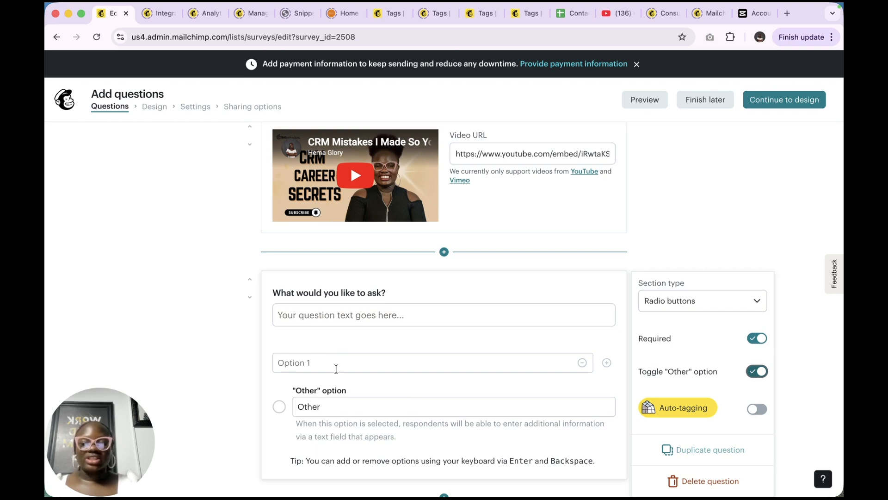
scroll(336, 369, down, 1)
click(355, 317)
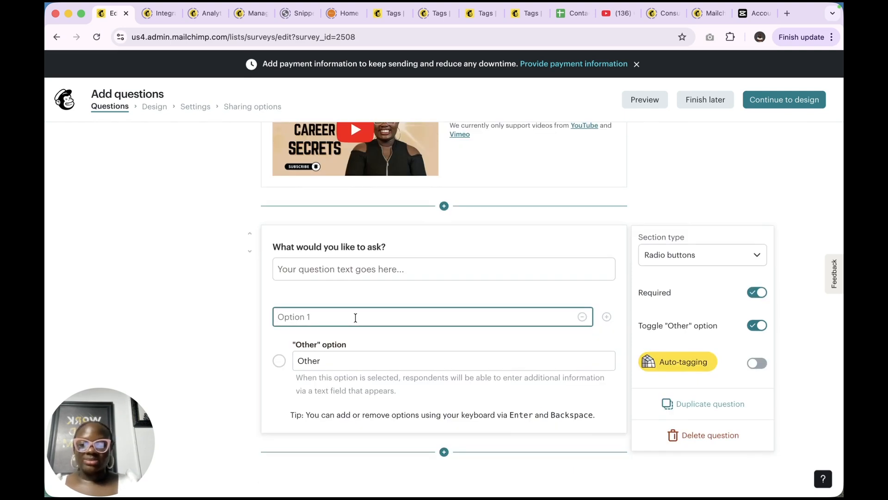
Enter "Where di you hear about crminstructors?" as the text of the radio buttons question.
click(375, 270)
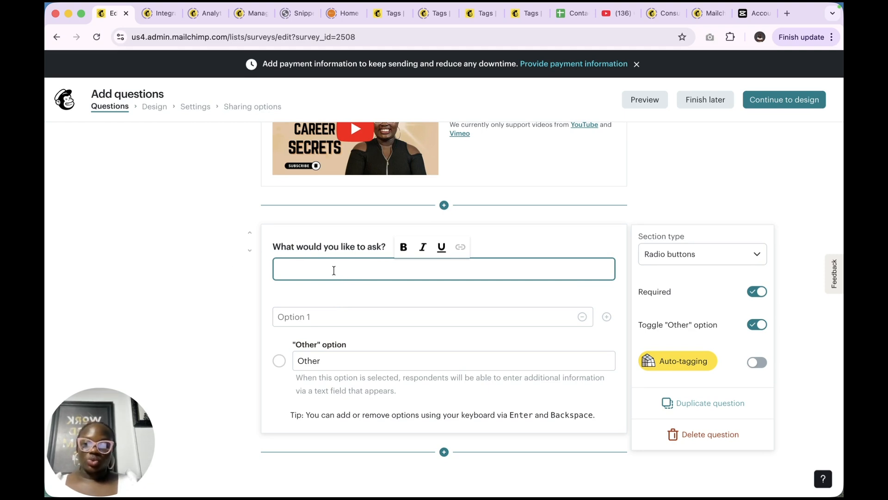
click(434, 311)
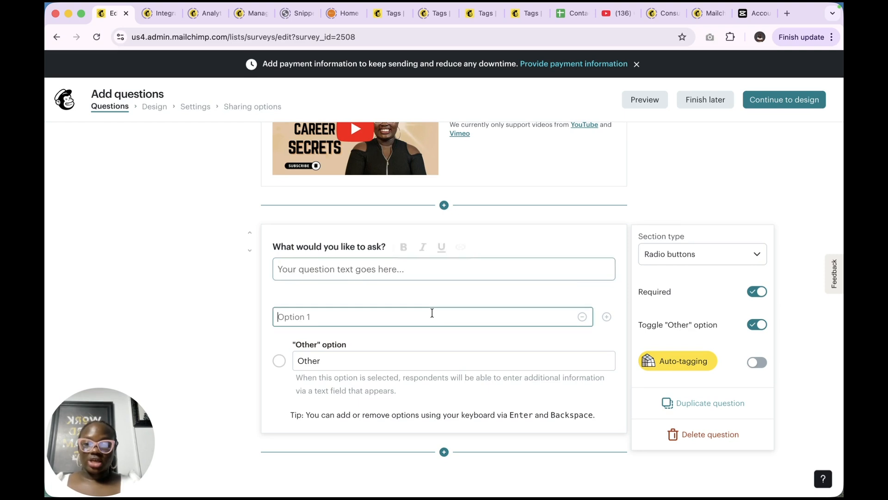
click(363, 269)
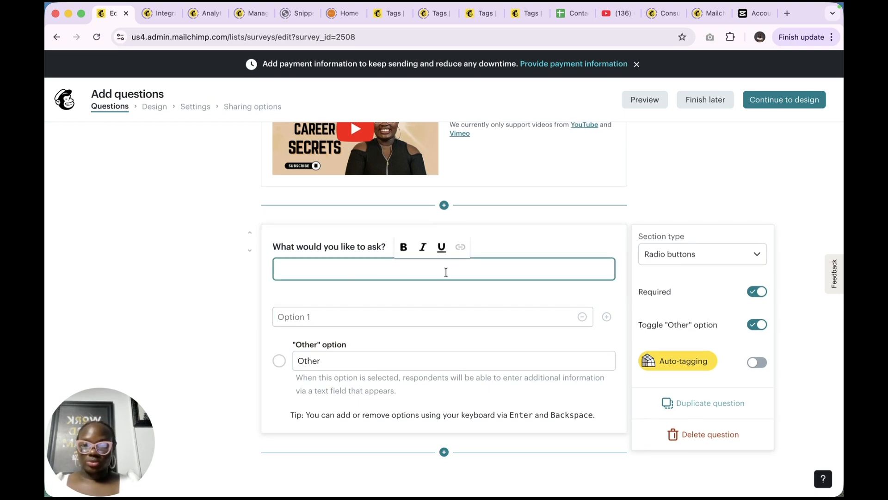
text(Where di yo)
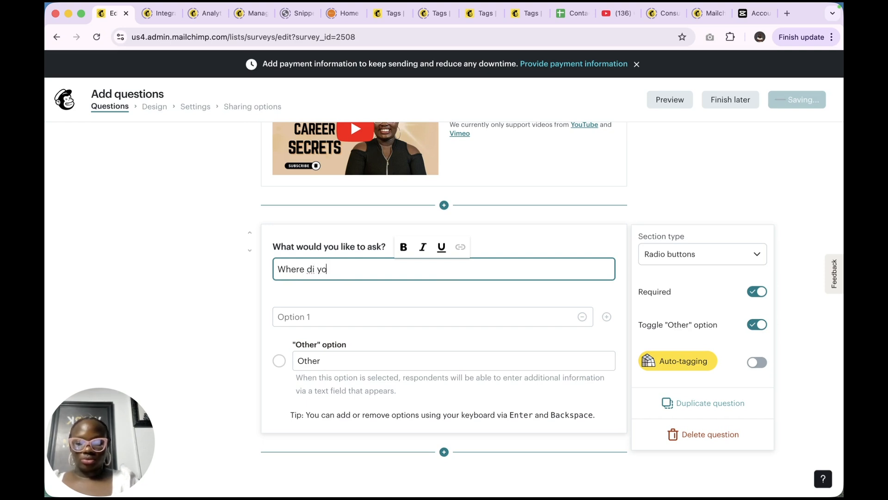
text(u hear ab)
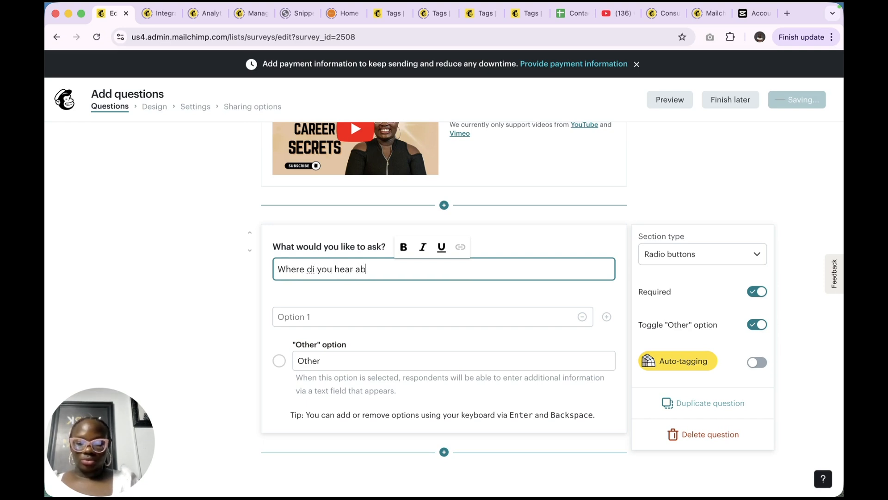
text(out crminstructors)
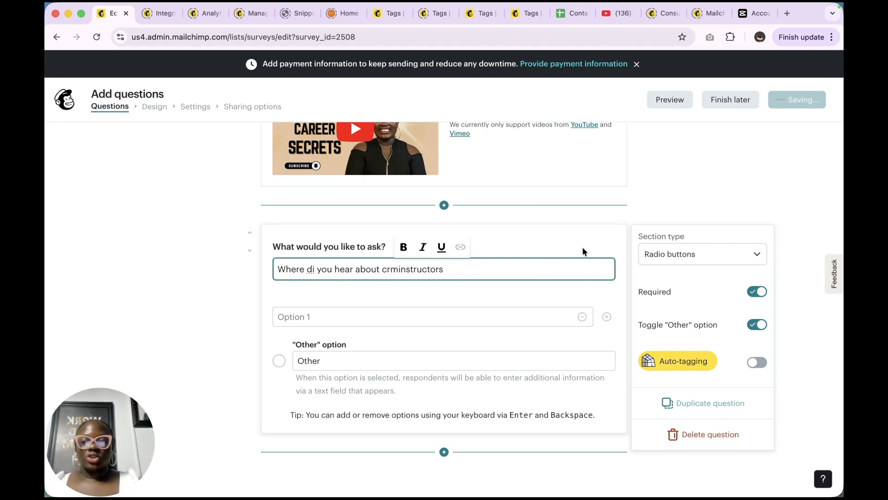
text(?)
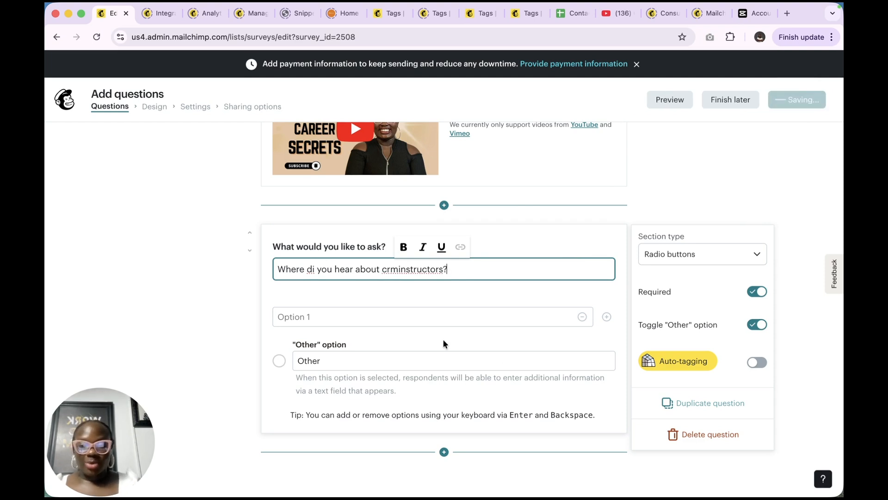
Turn off the "Other" option and give the radio buttons question the answers Google, Social Media and Referrals.
click(390, 367)
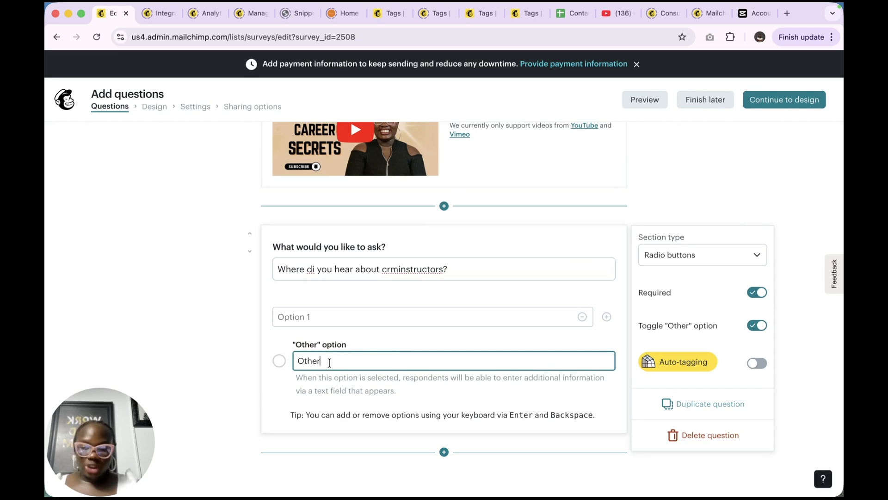
click(757, 325)
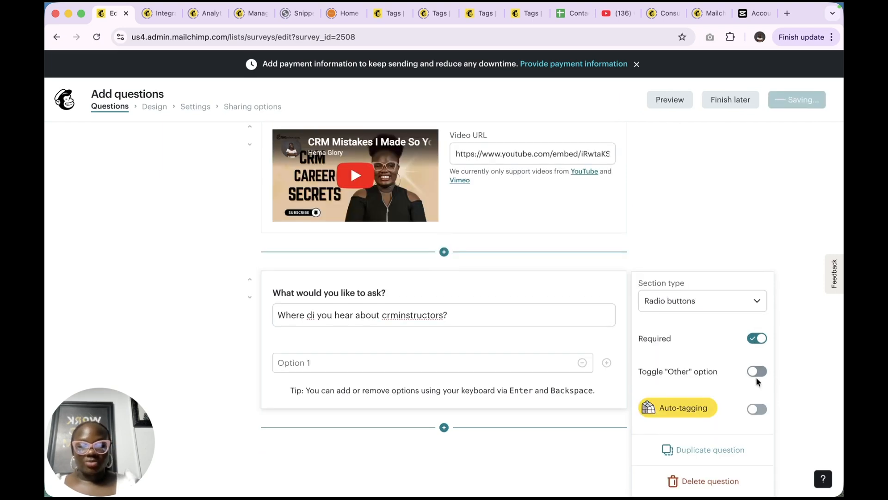
click(379, 359)
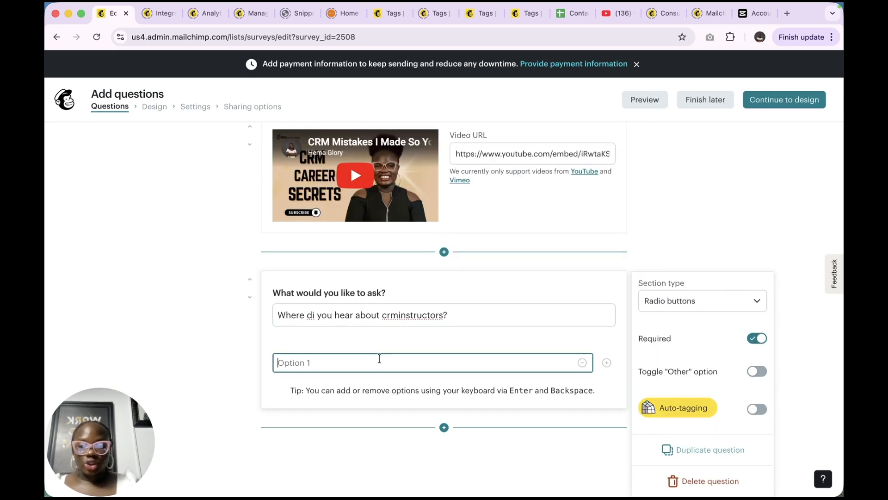
text(Google)
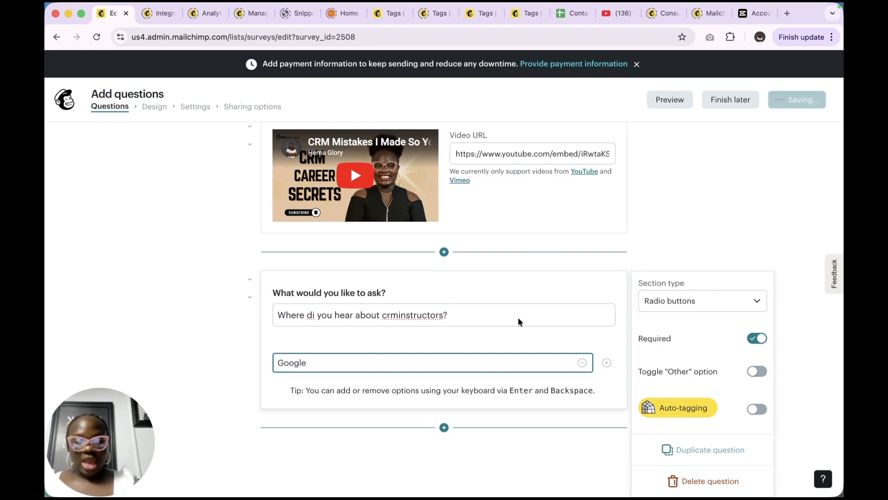
click(606, 363)
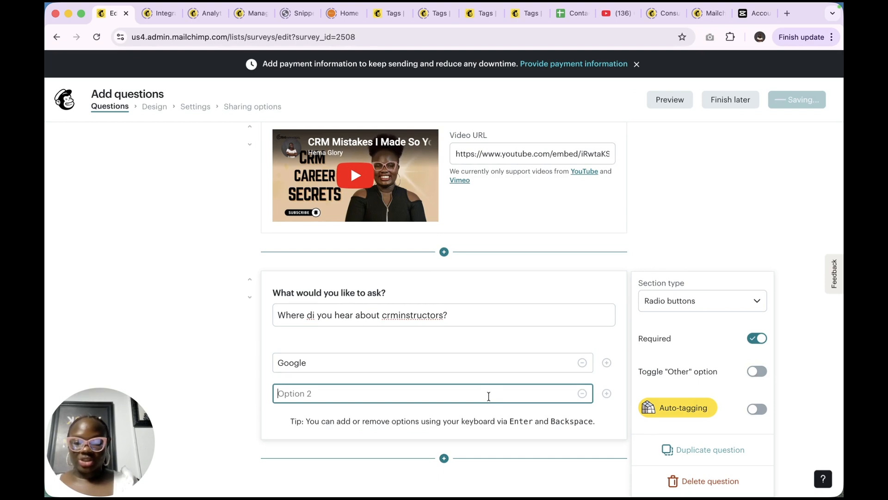
text(Social Media)
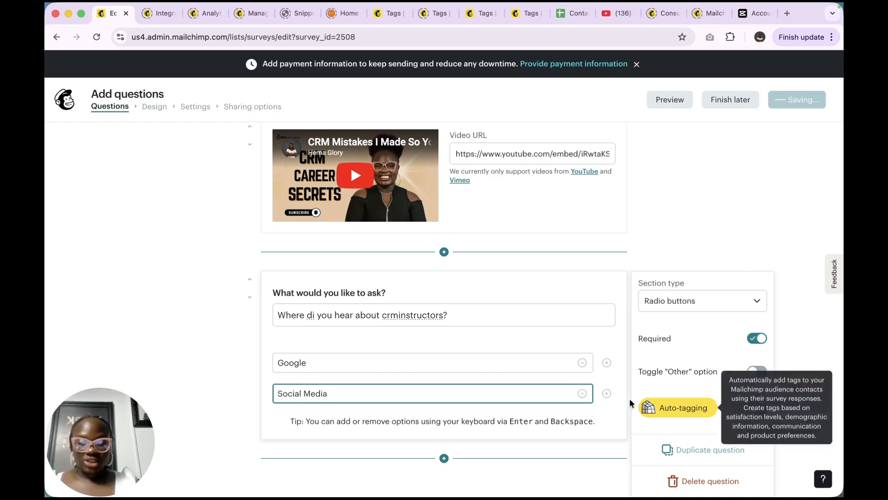
click(607, 393)
text(R)
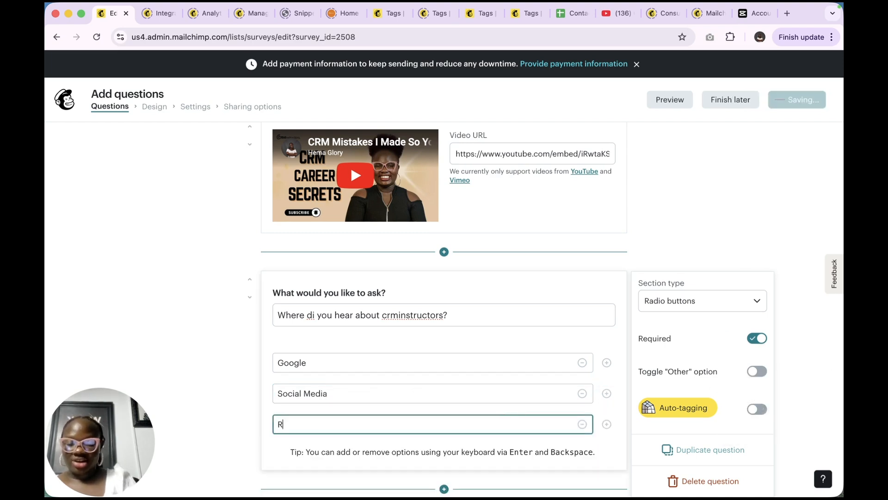
text(eferra)
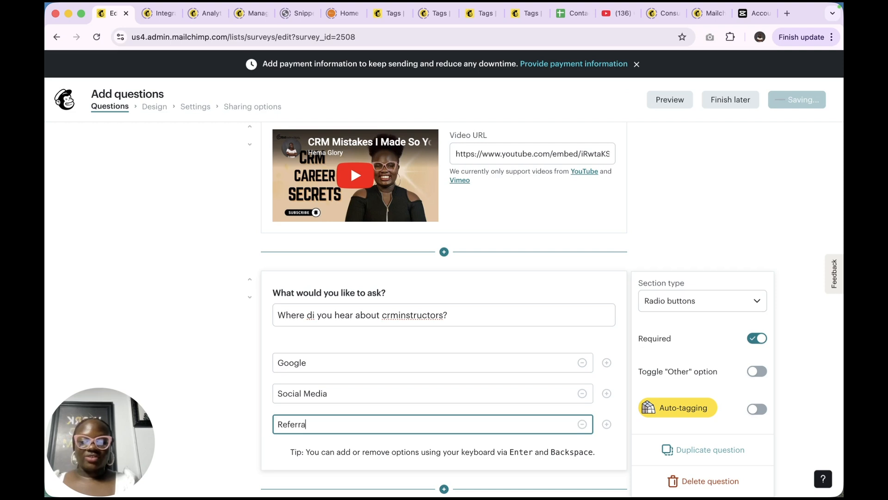
text(ls)
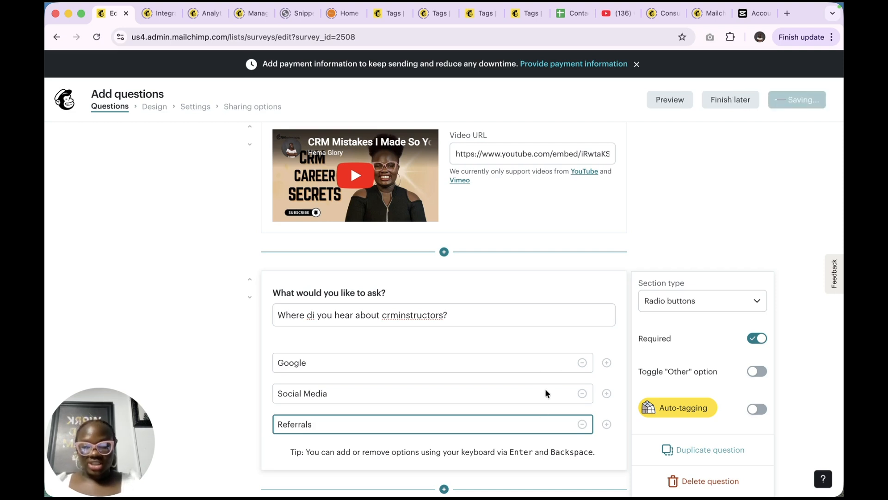
scroll(545, 393, down, 1)
click(594, 446)
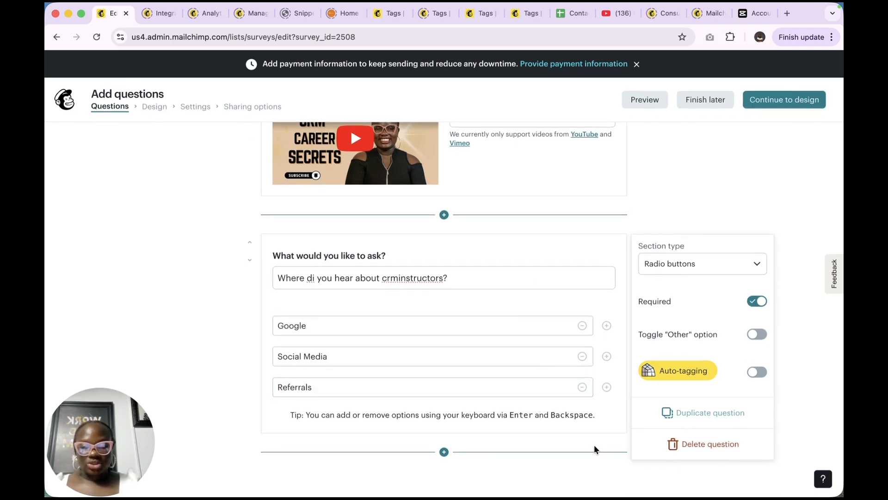
Add a Checkboxes question below the radio buttons question with the text "What is your service interest?".
click(443, 456)
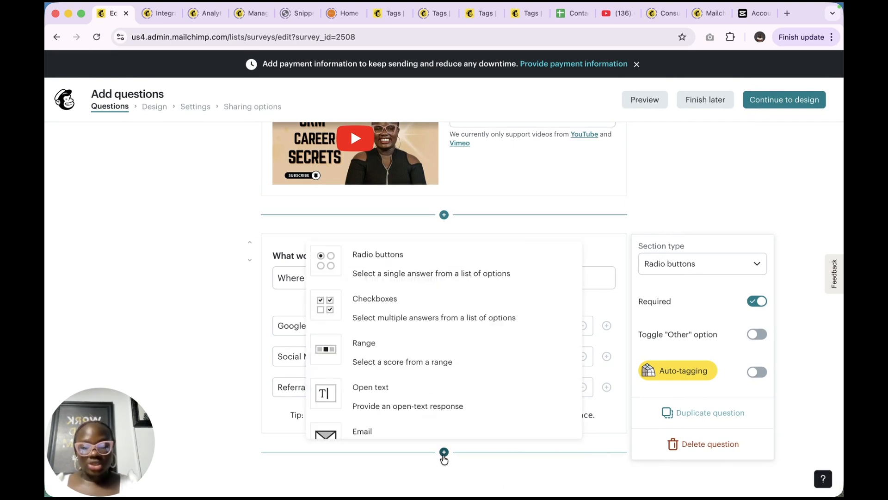
click(416, 318)
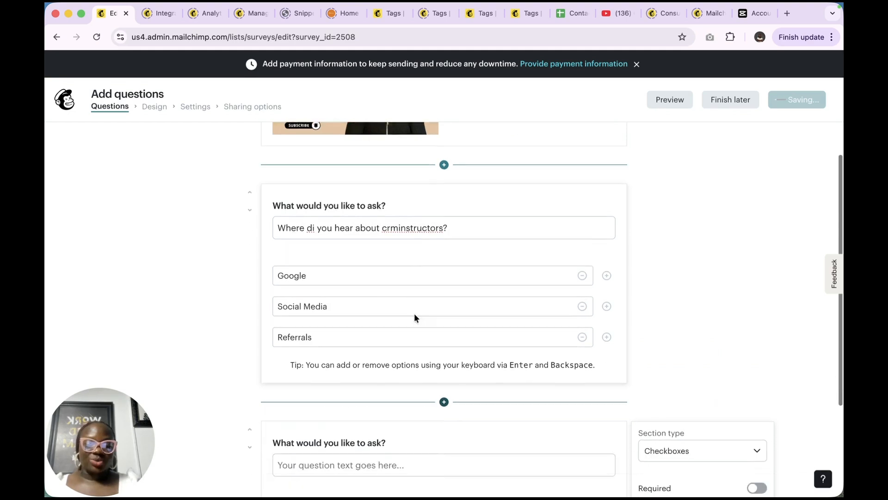
click(413, 314)
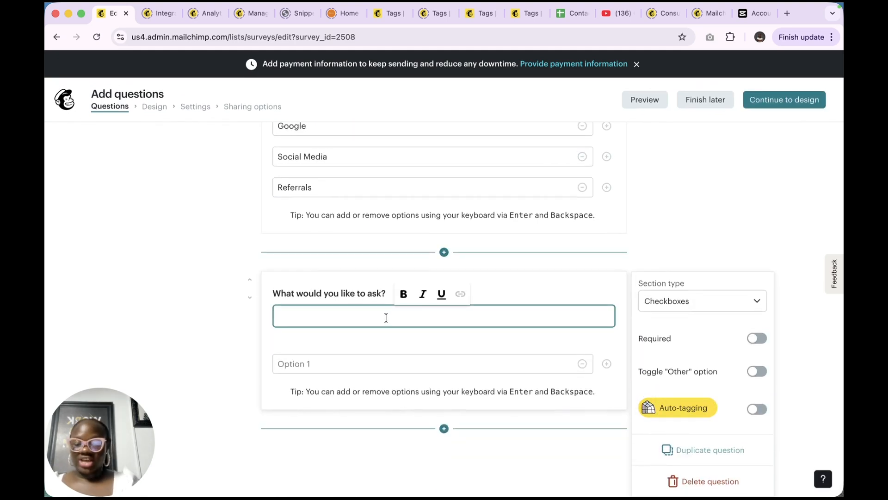
text(What)
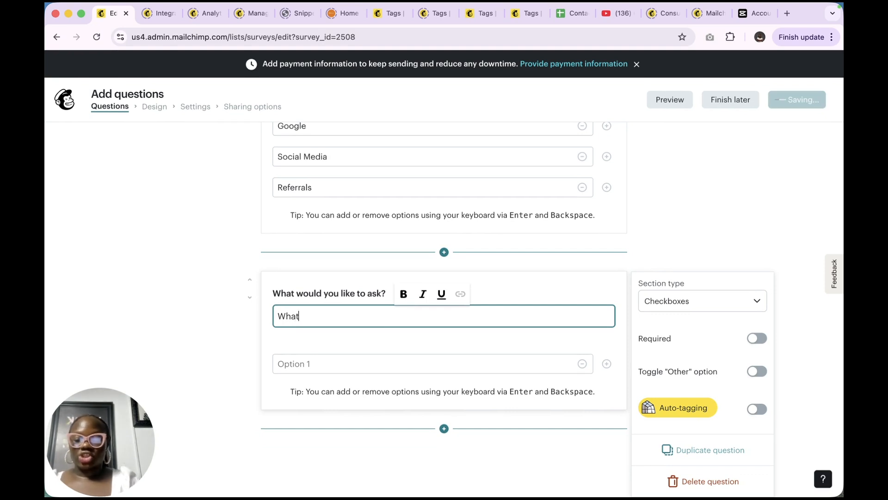
text( is your service interest)
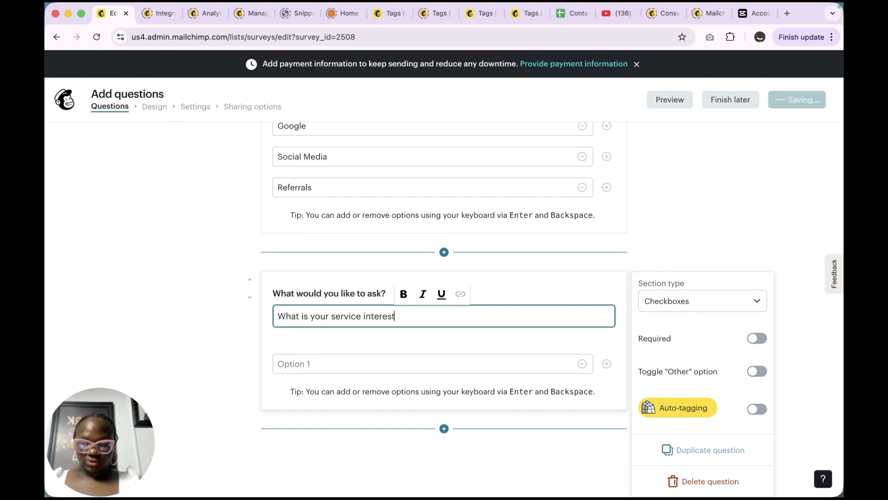
text(?)
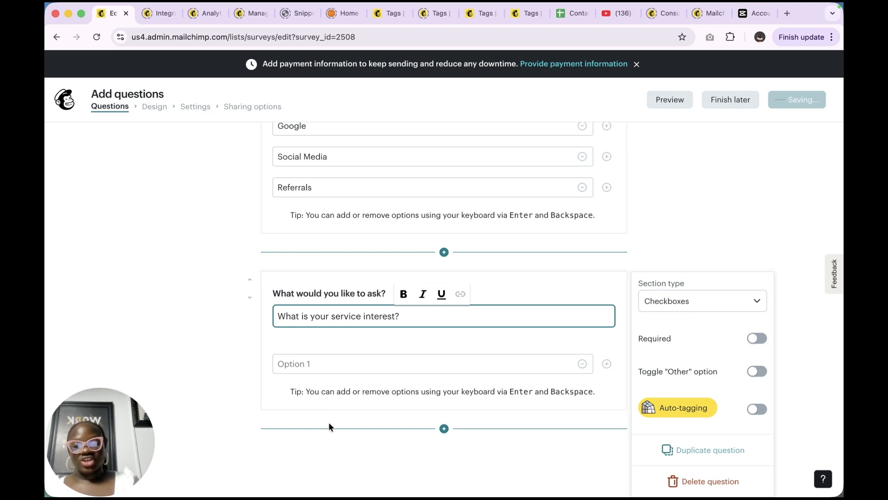
Give the checkboxes question the answer options CRM and Email Marketing.
click(408, 359)
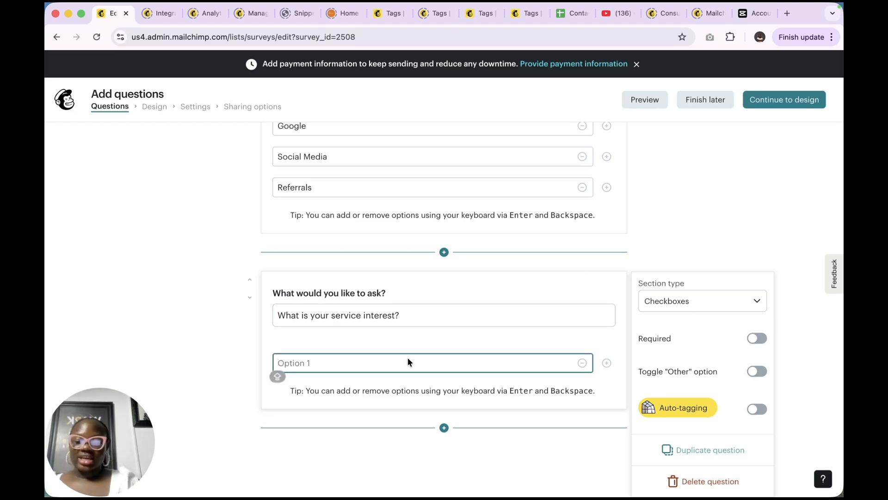
text(CRM)
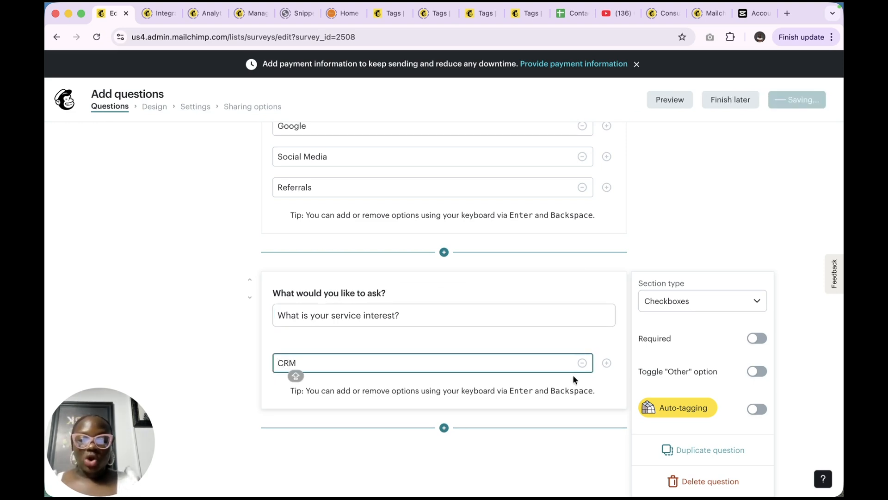
click(606, 363)
text(f)
key(BackSpace)
text(e)
key(BackSpace)
text(E)
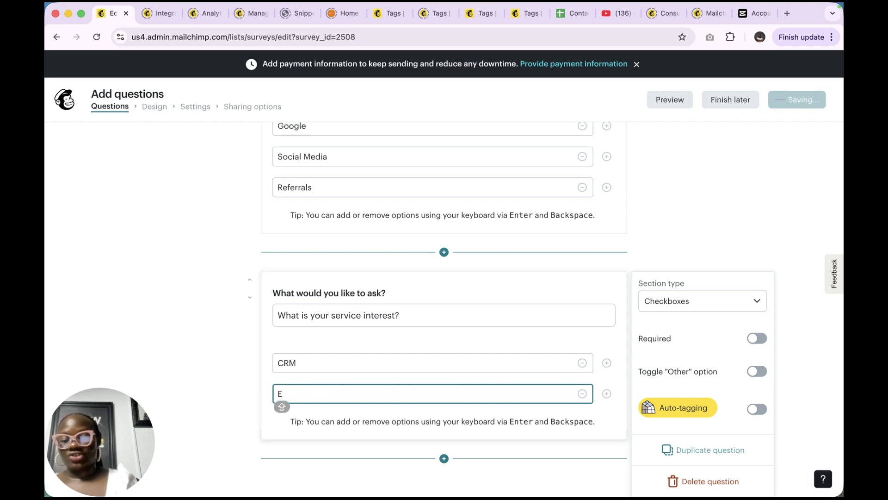
text(mail Ma)
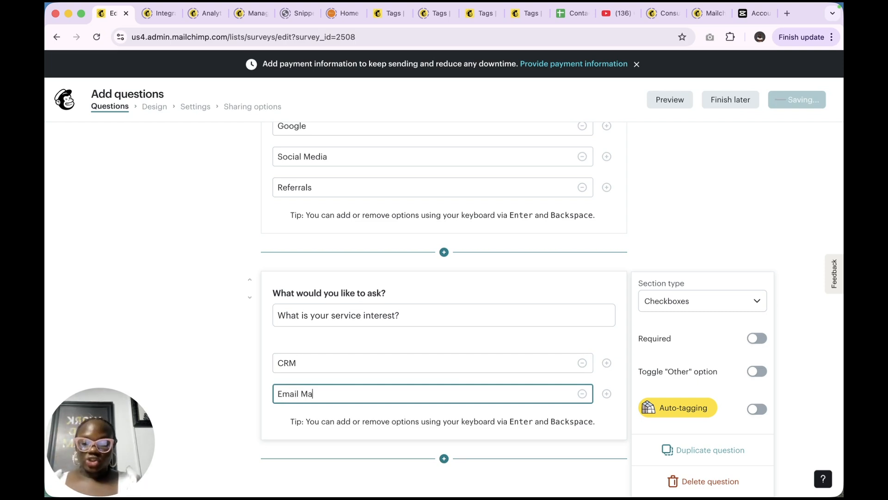
text(rketing)
Add a Range question below the checkboxes question with the text "What do you rate us?".
scroll(485, 337, down, 1)
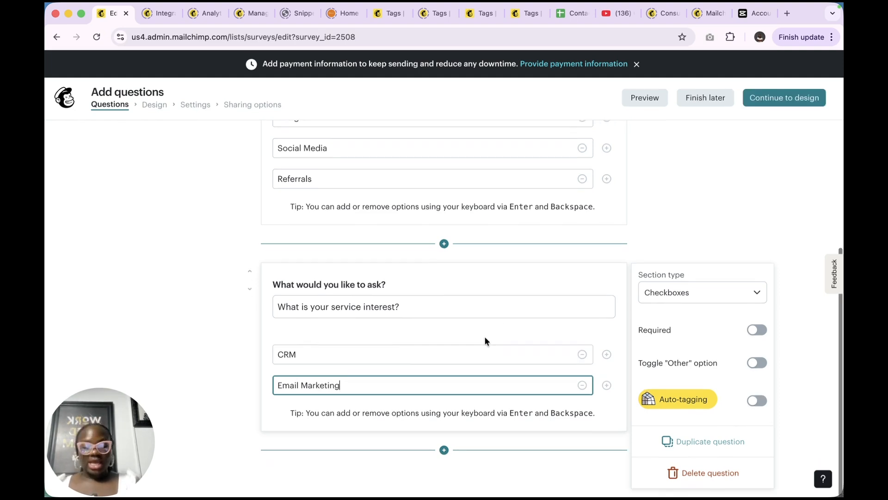
click(444, 453)
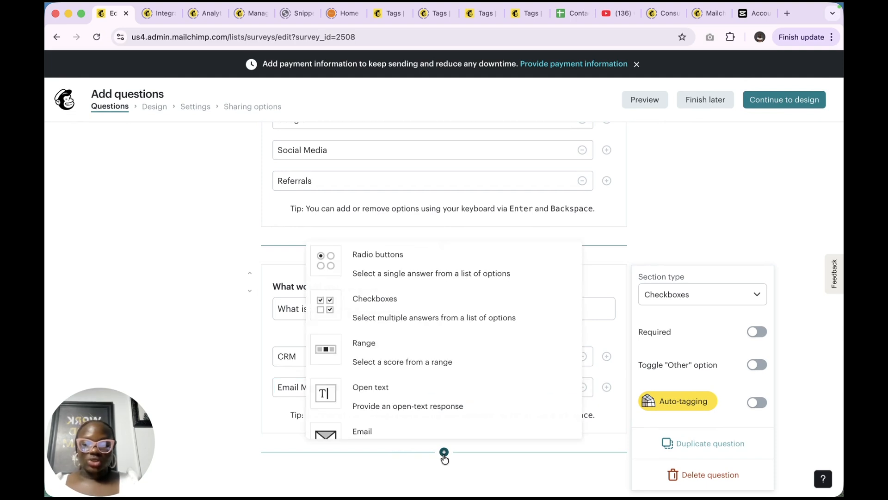
scroll(421, 319, down, 1)
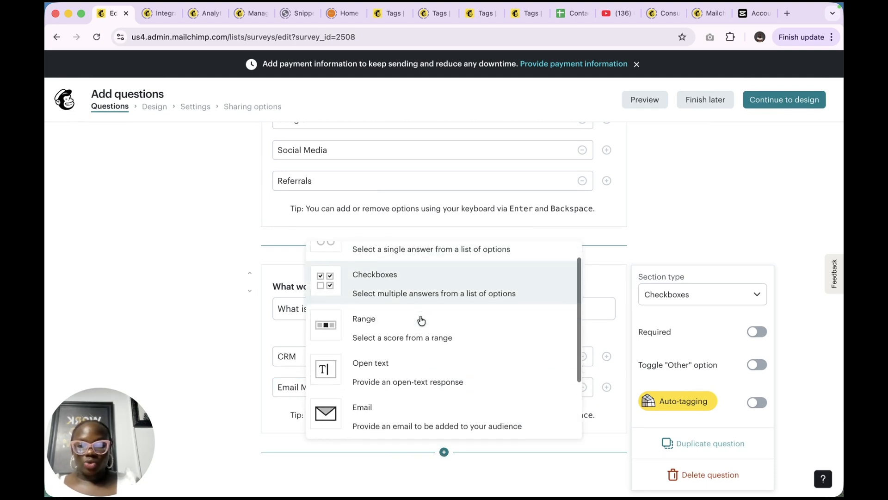
click(391, 327)
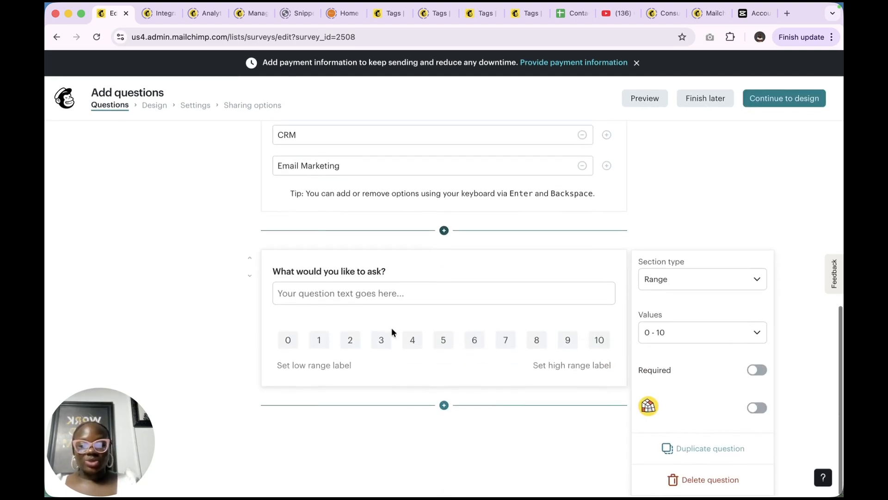
click(344, 297)
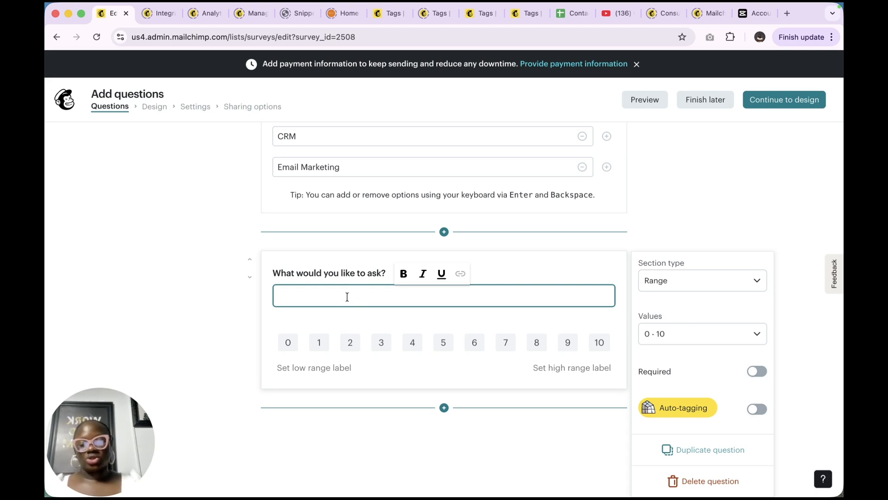
text(W)
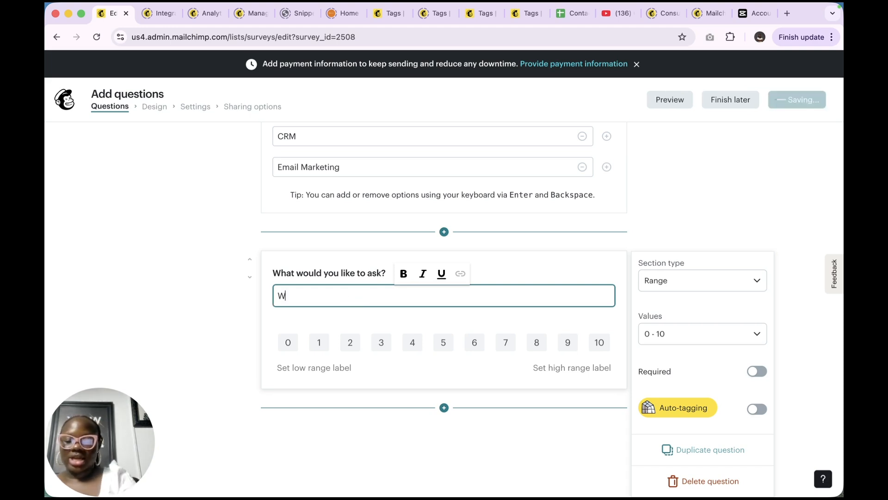
text(hat do you rat)
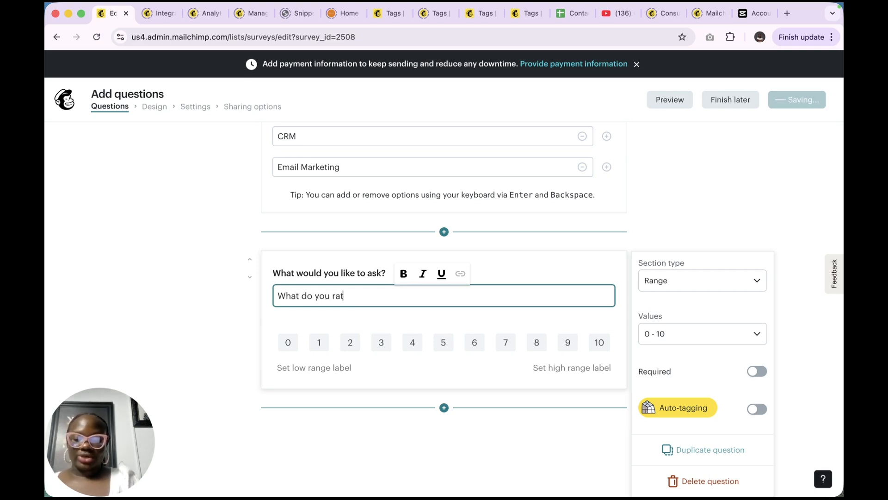
text(e us?)
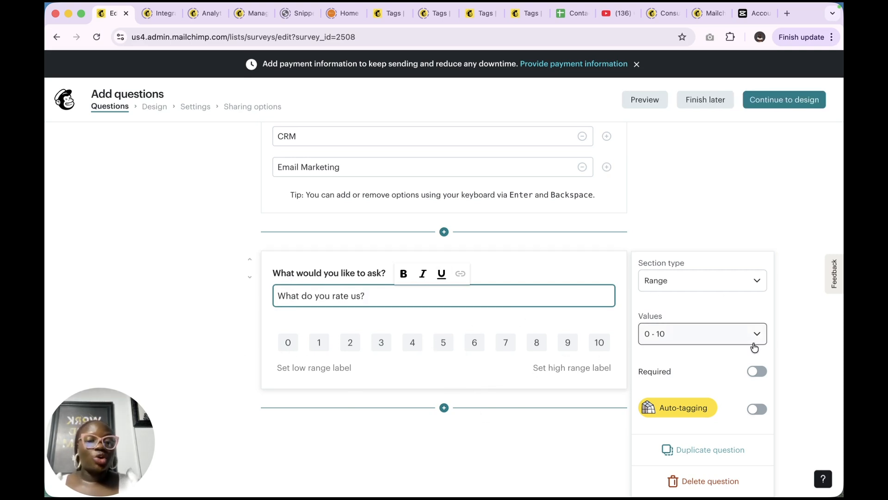
Label the low end of the range question "Very bad" and the high end "Very good".
click(313, 369)
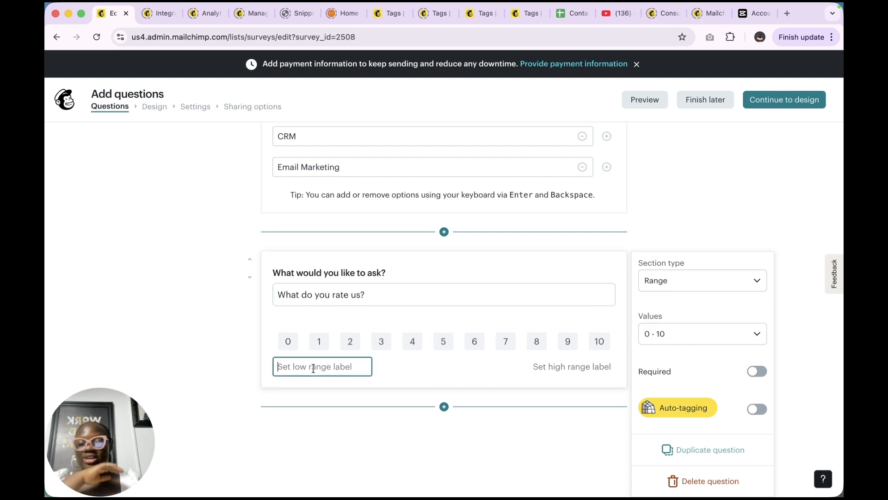
text(Verybad)
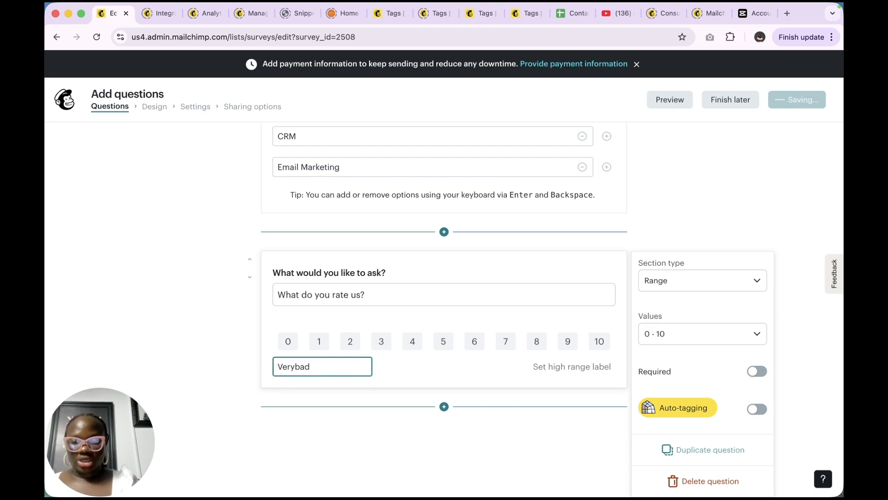
click(291, 368)
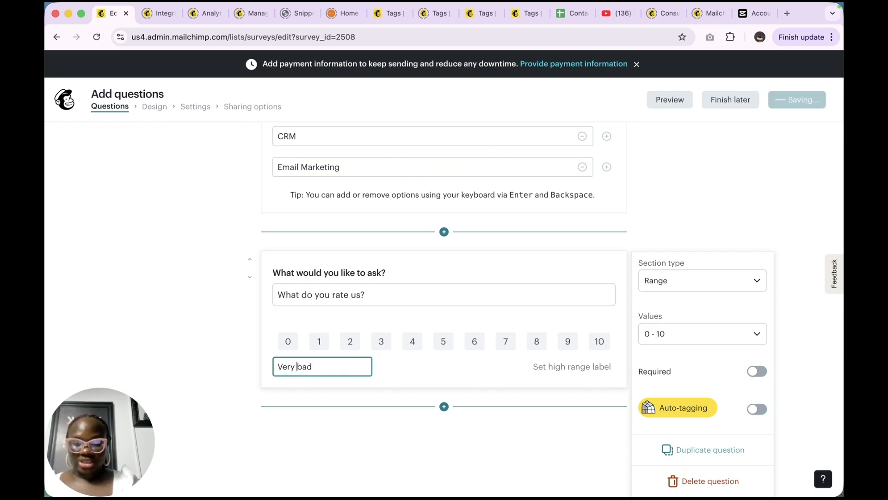
click(564, 366)
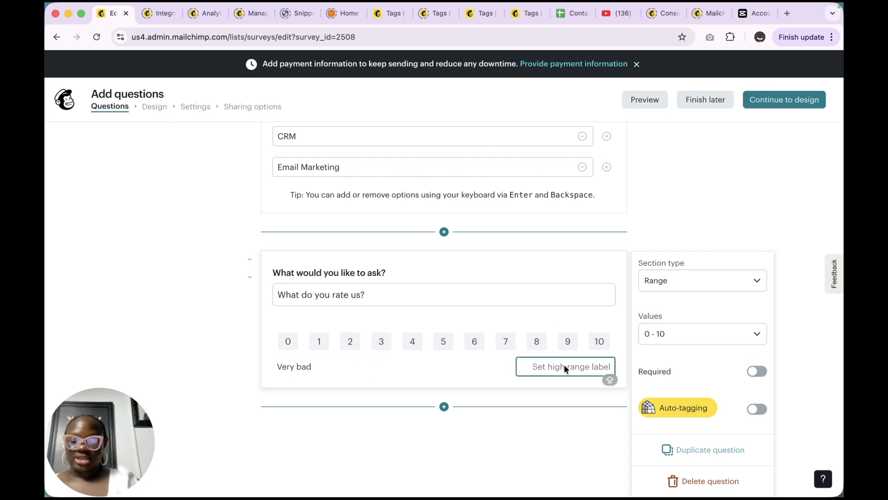
text(Very)
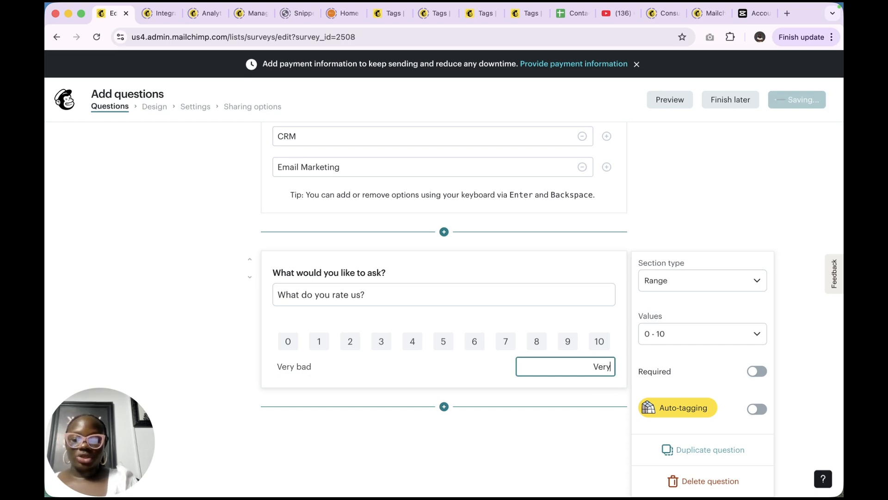
text( good)
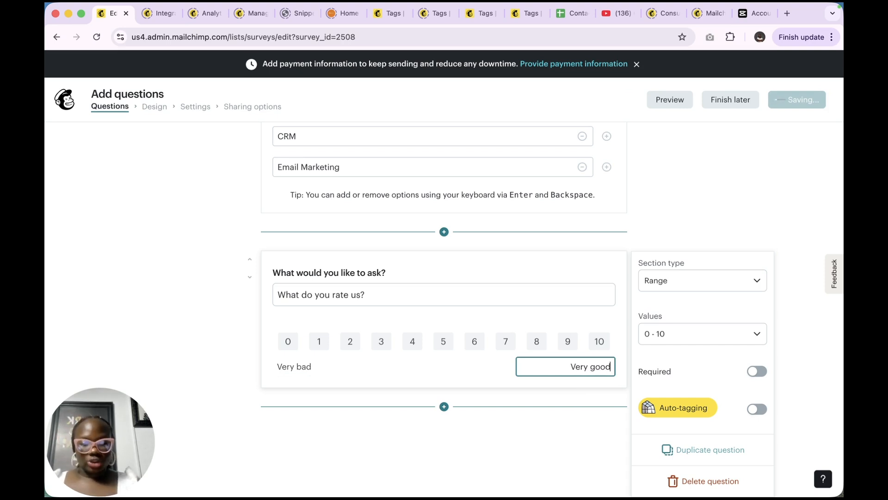
Try the star and heart scales for the range question's values and settle on the five emoji faces.
click(677, 339)
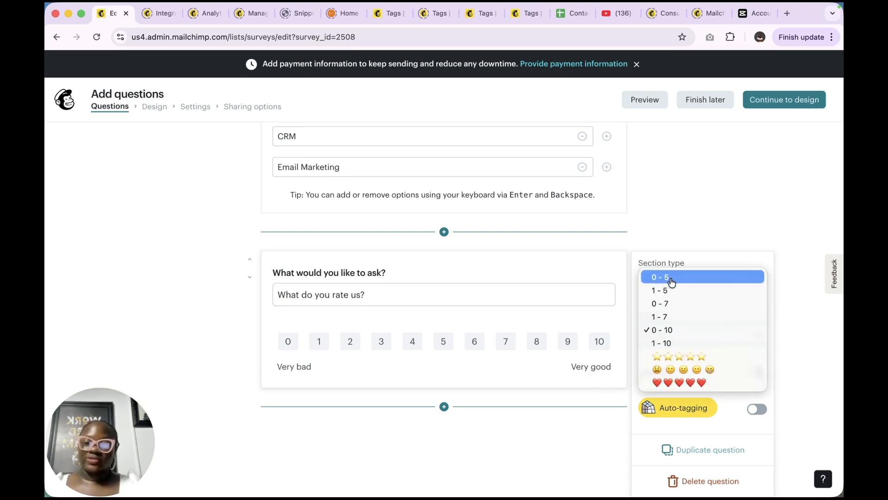
click(684, 359)
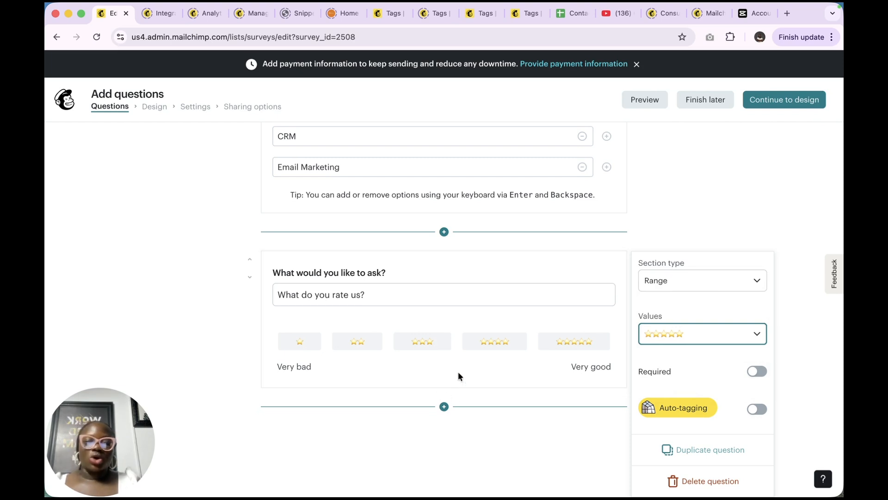
click(700, 336)
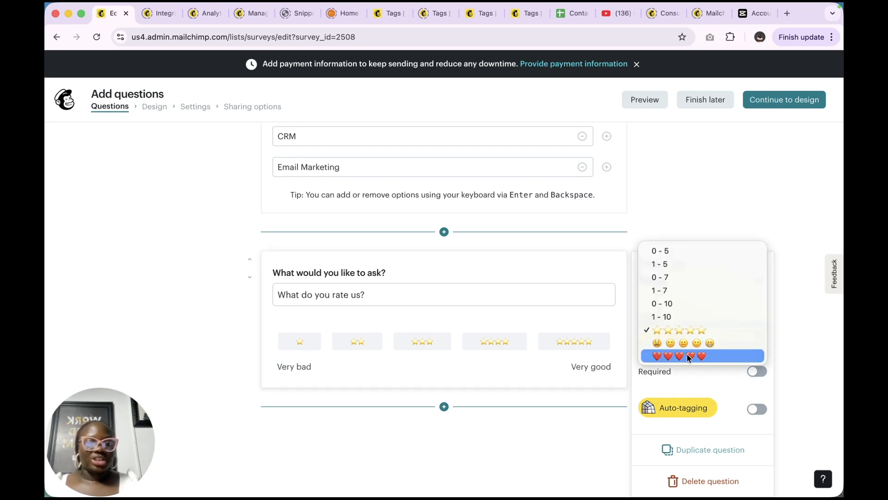
click(689, 356)
click(693, 338)
click(691, 319)
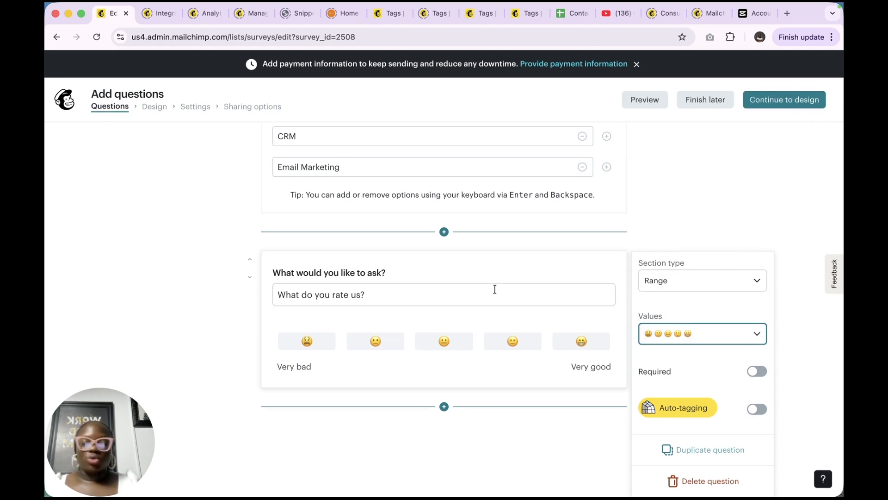
Add an Open text question below the range question.
click(444, 410)
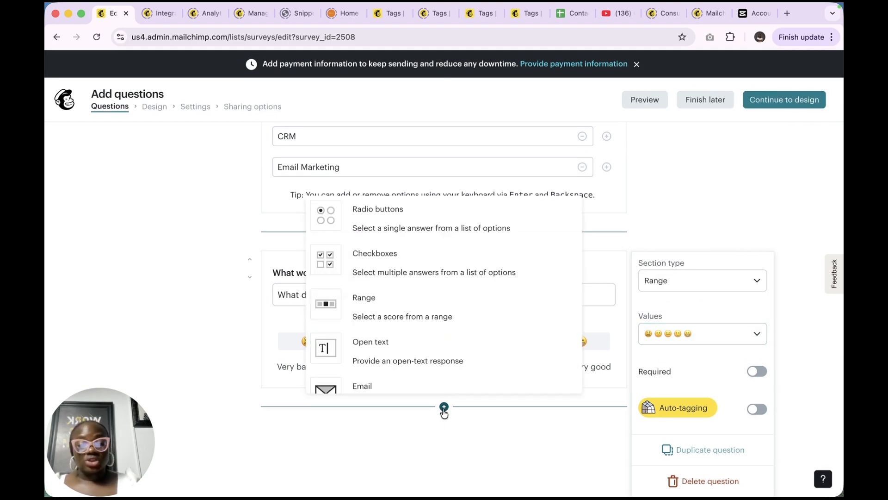
scroll(420, 318, down, 3)
click(397, 296)
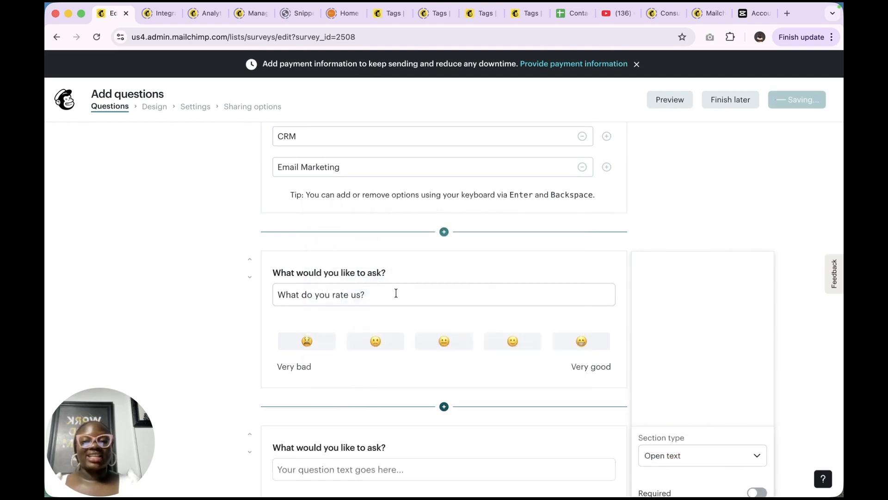
scroll(394, 291, down, 3)
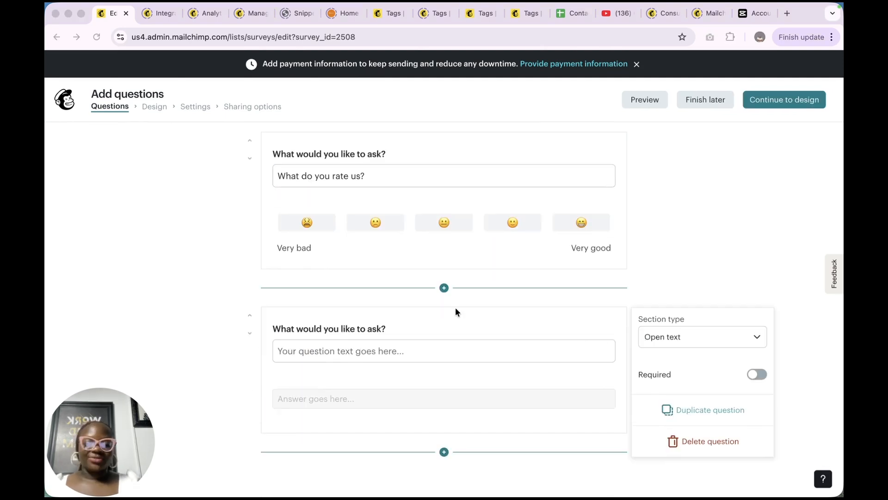
click(443, 452)
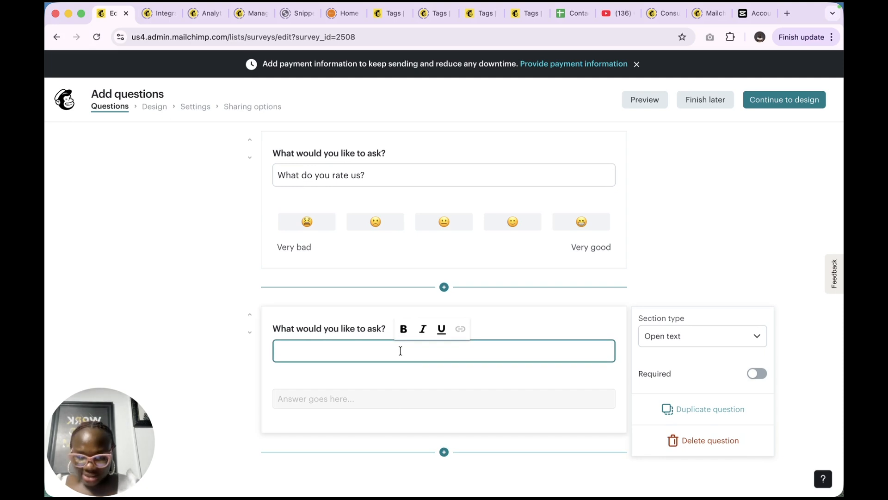
click(386, 412)
Enter "What do you need help with?" as the text of the open text question.
click(357, 349)
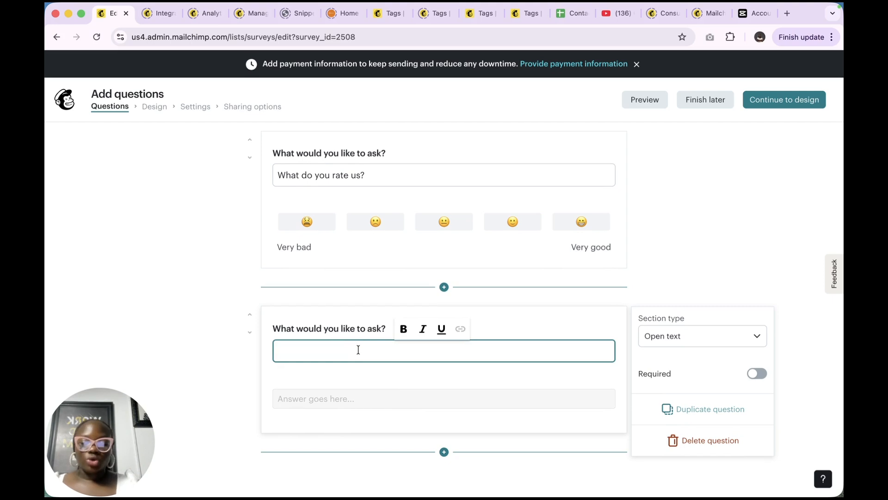
text(H)
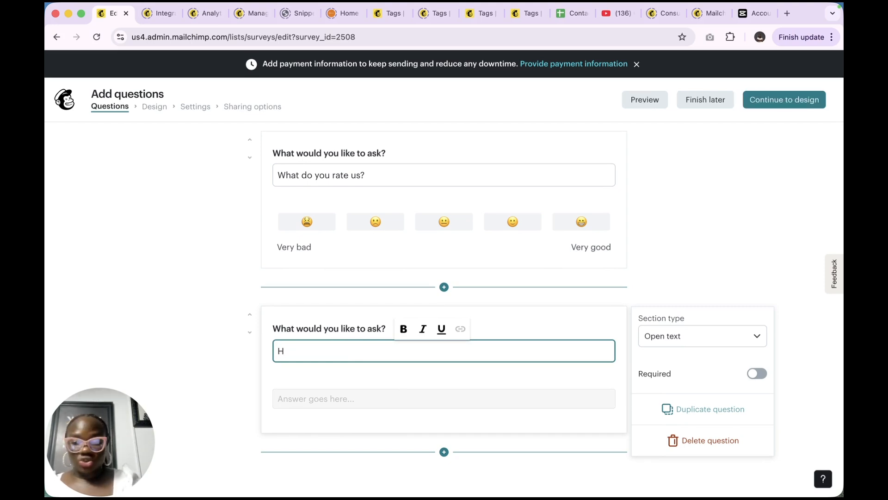
key(BackSpace)
text(W)
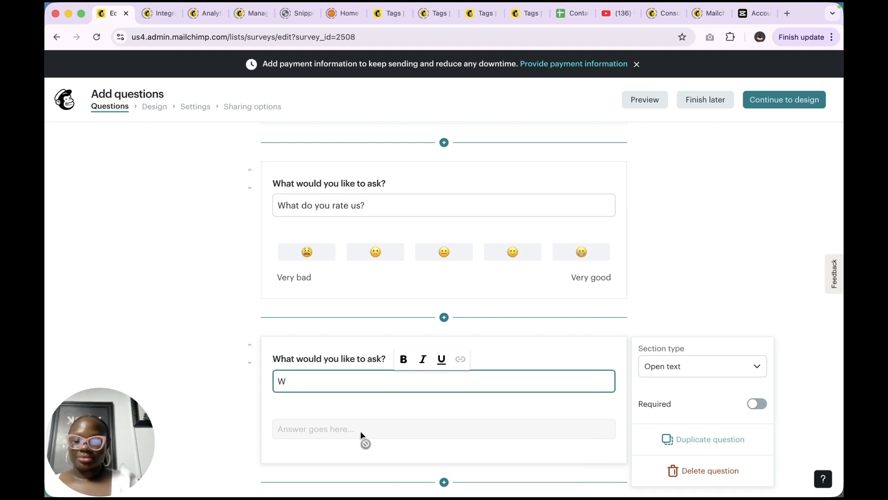
text(hat do you need help with)
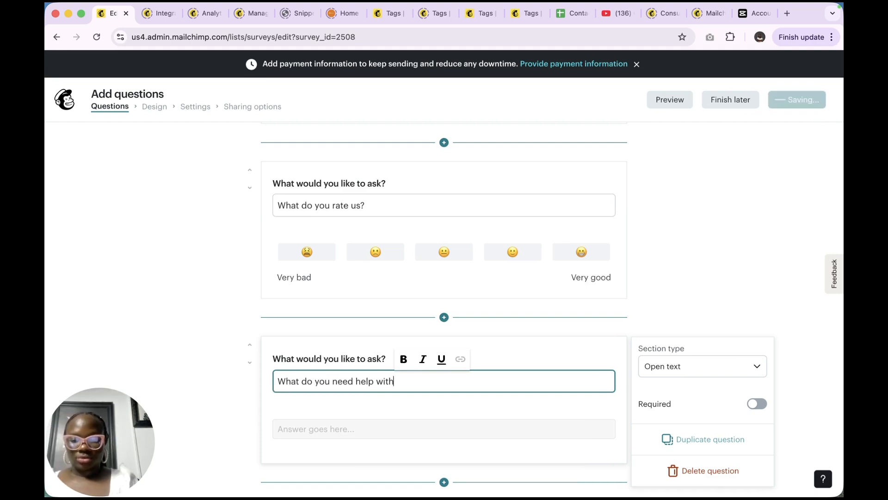
text(?)
scroll(372, 429, down, 1)
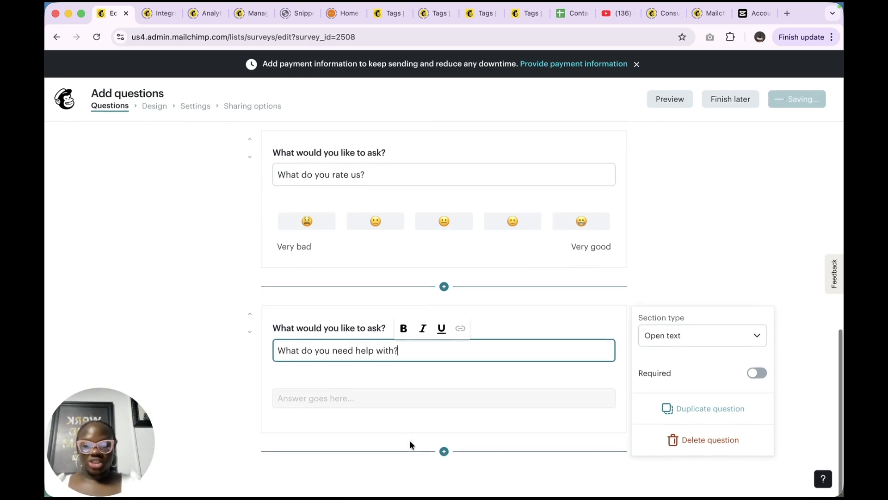
click(347, 398)
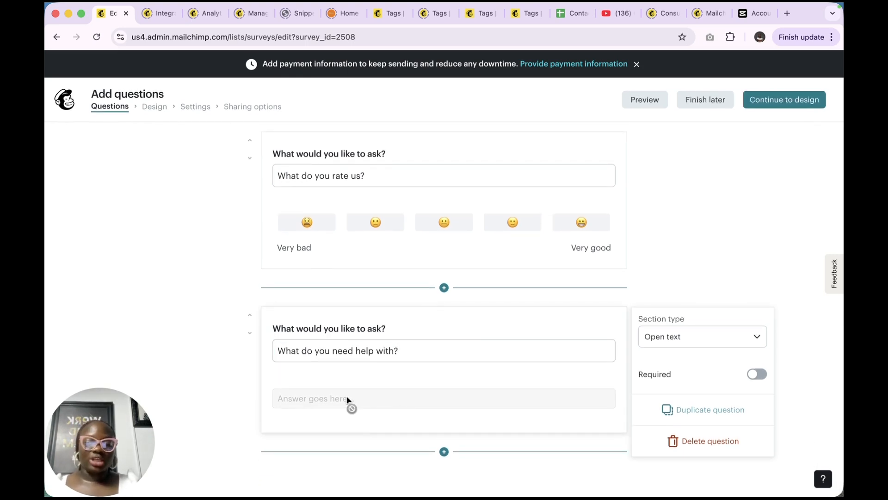
Add an Email question below the open text question, keeping Email as its section type.
click(444, 452)
scroll(424, 439, down, 3)
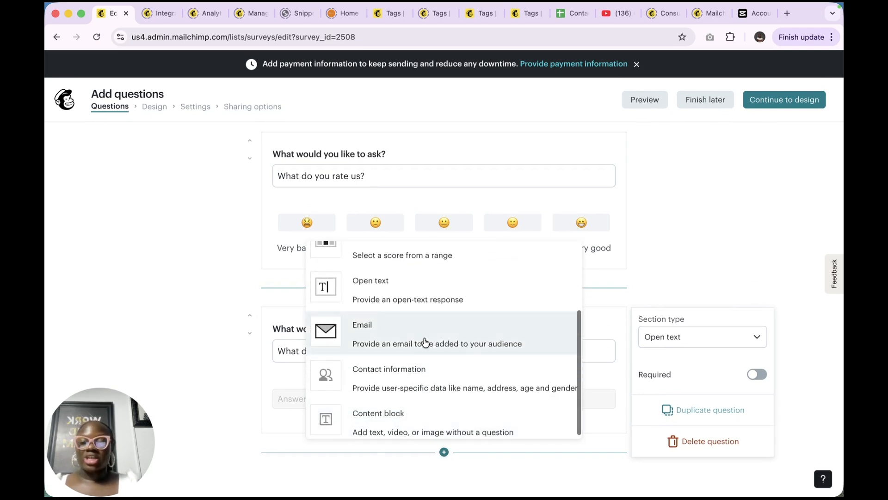
click(423, 341)
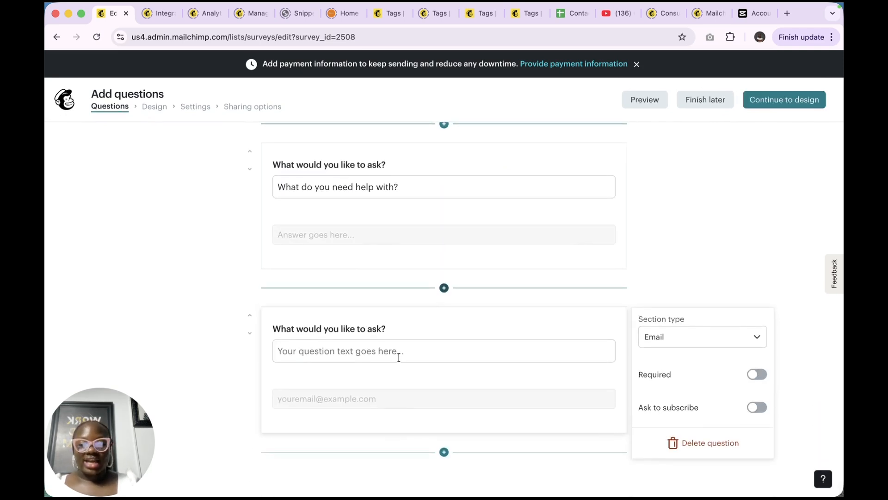
click(391, 354)
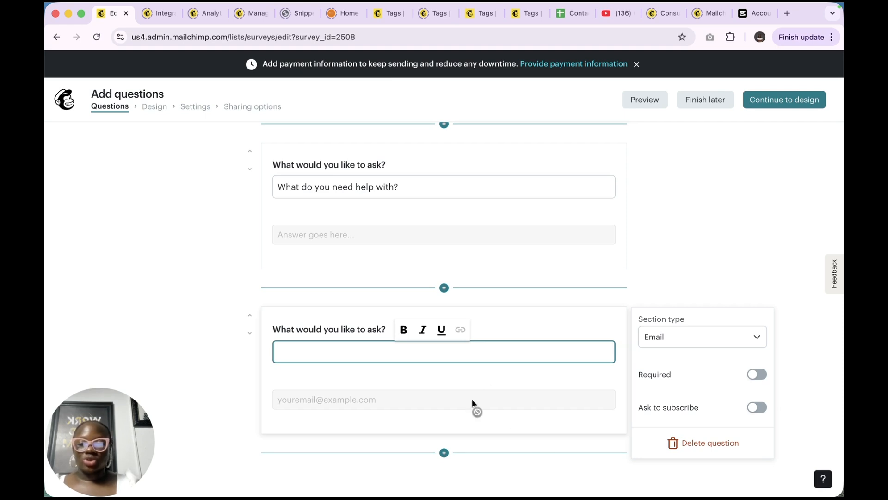
click(706, 341)
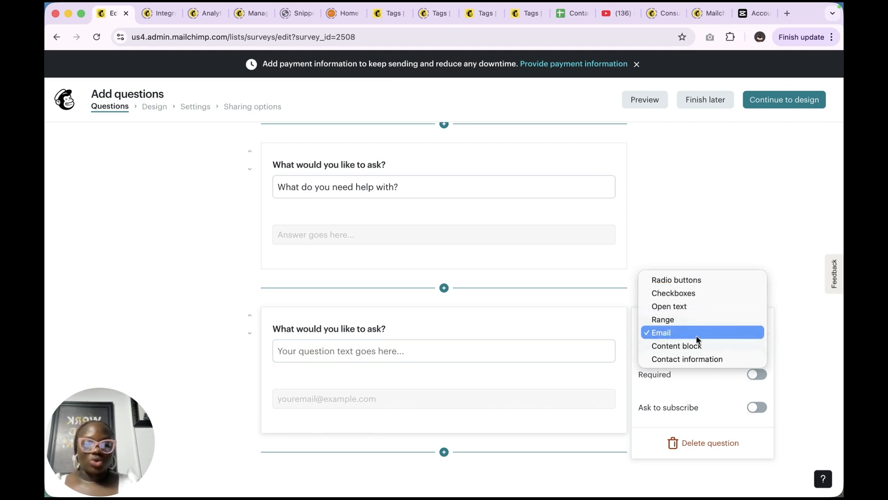
click(697, 337)
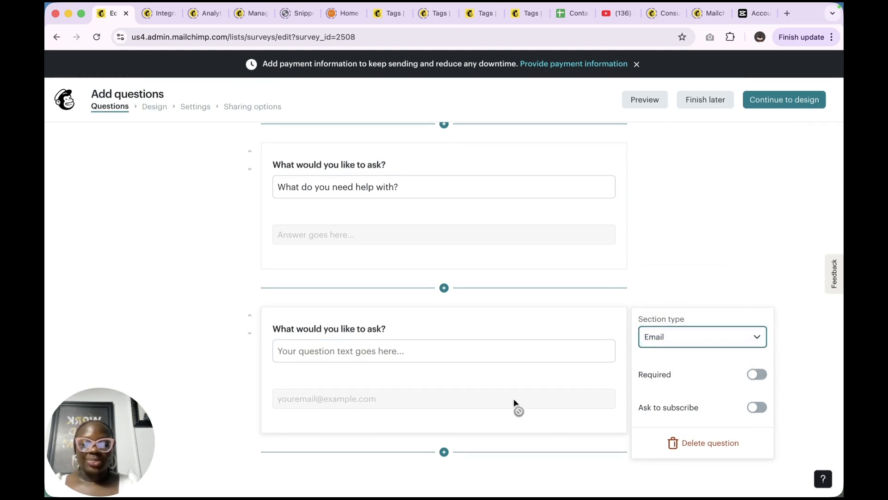
Add a Contact information question below the email question.
click(444, 452)
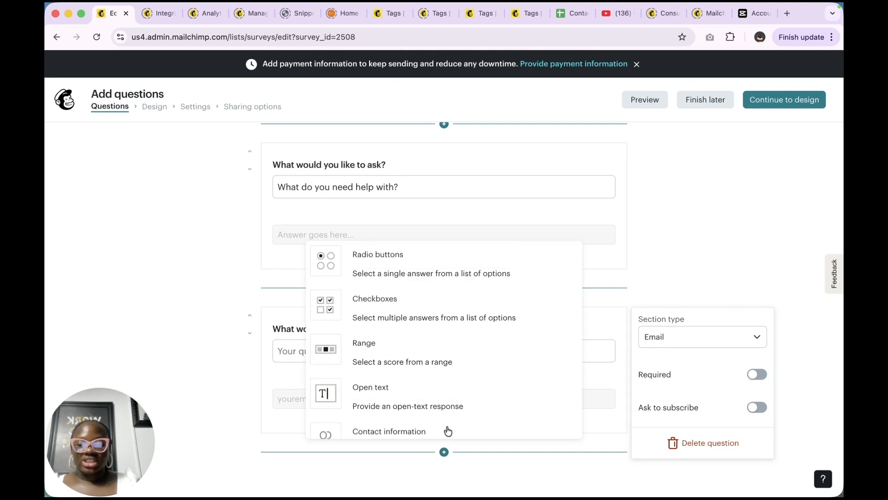
scroll(440, 347, down, 3)
click(418, 381)
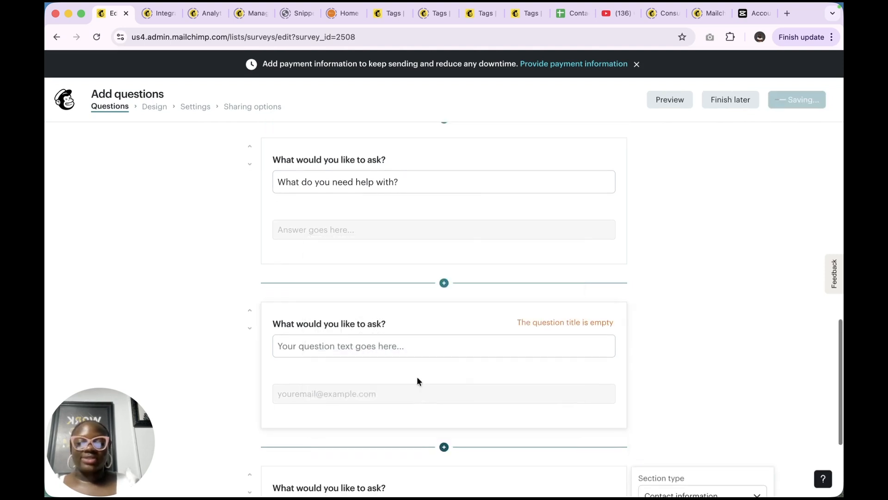
Set the new contact information question's category to First Name.
click(685, 379)
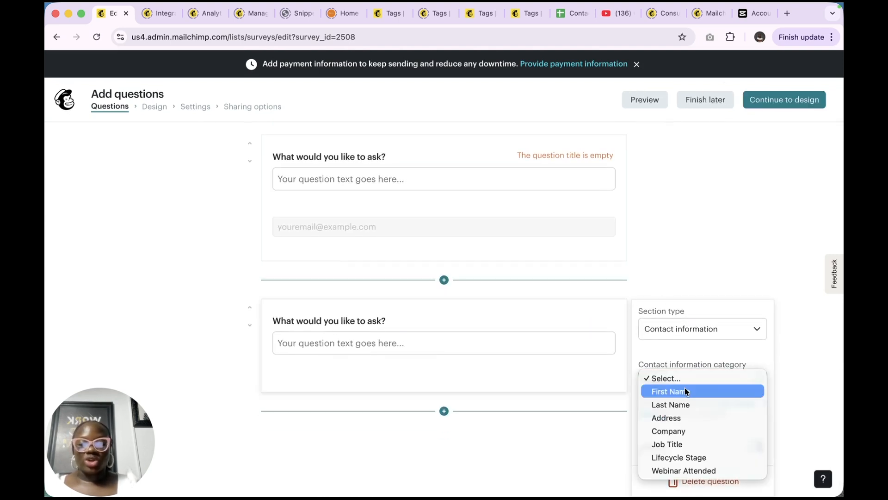
click(679, 393)
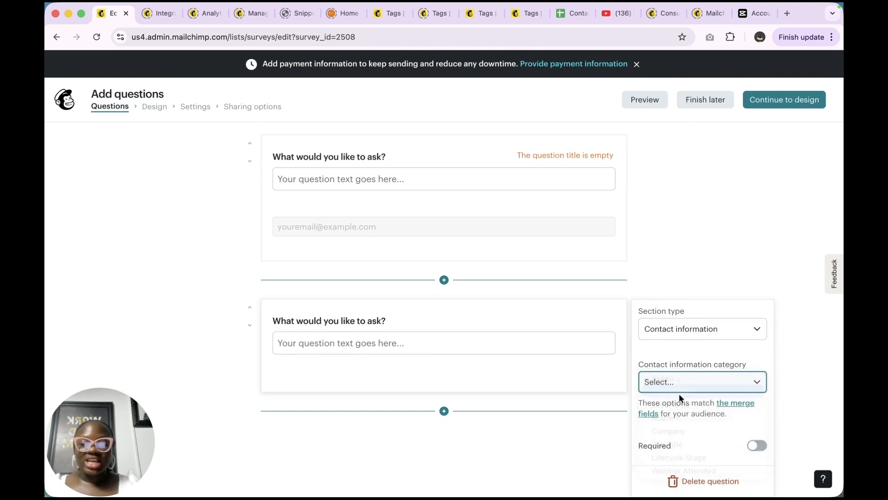
click(702, 378)
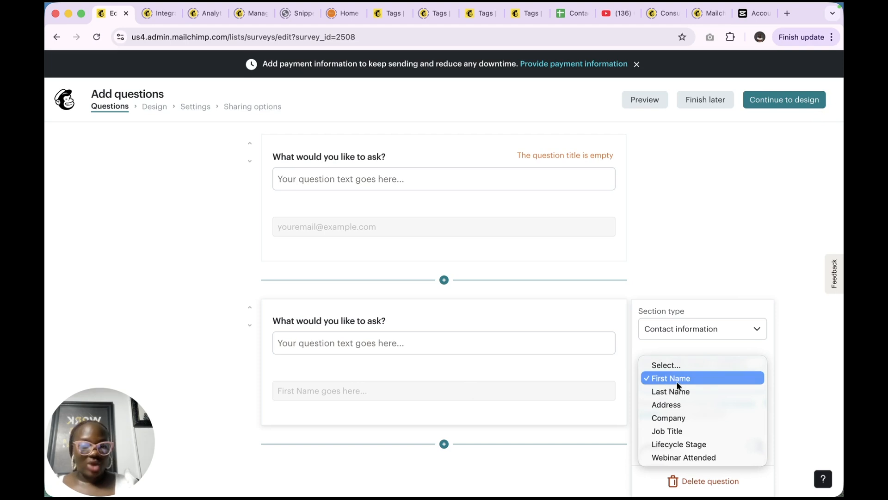
click(443, 443)
Add a content block below the contact information question and make it a Text content block.
click(443, 444)
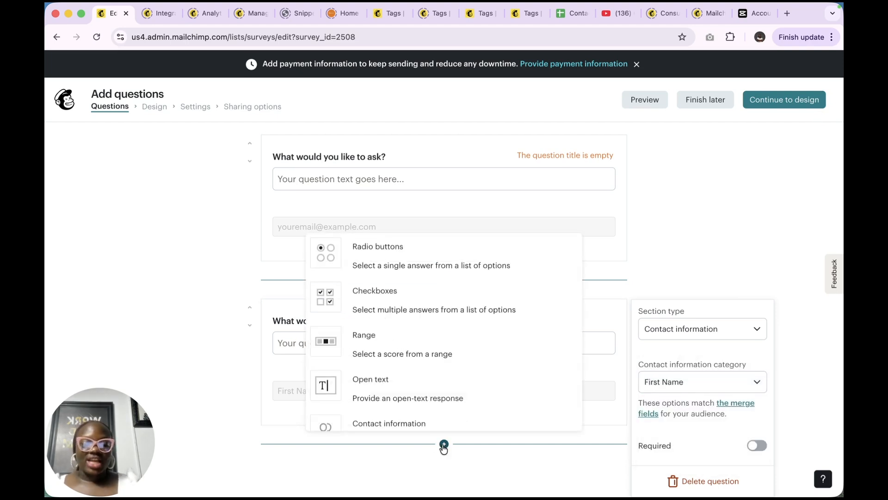
scroll(423, 376, down, 2)
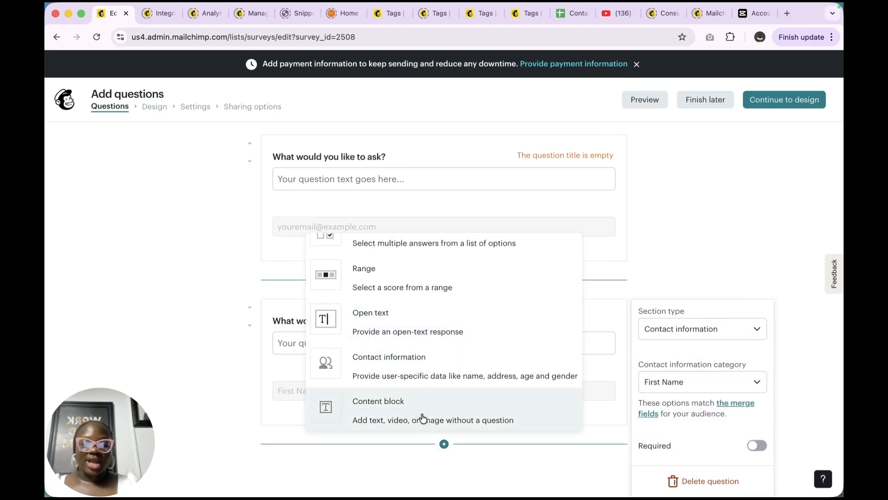
click(407, 421)
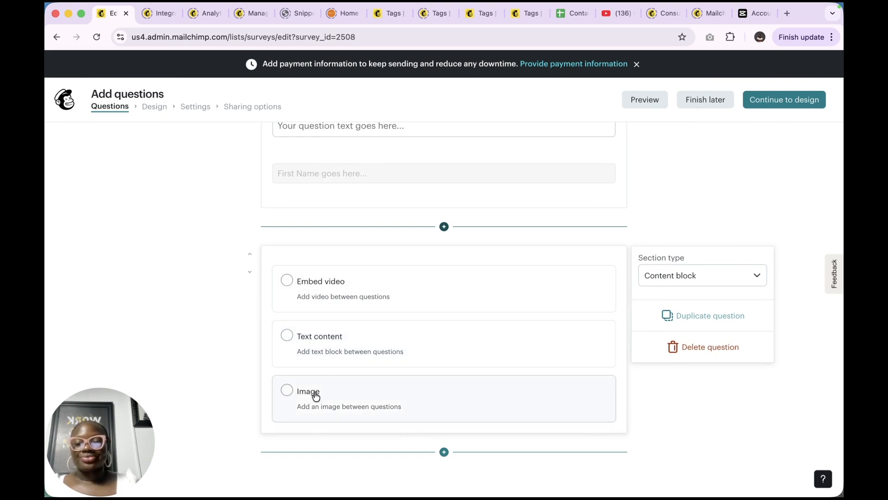
click(347, 345)
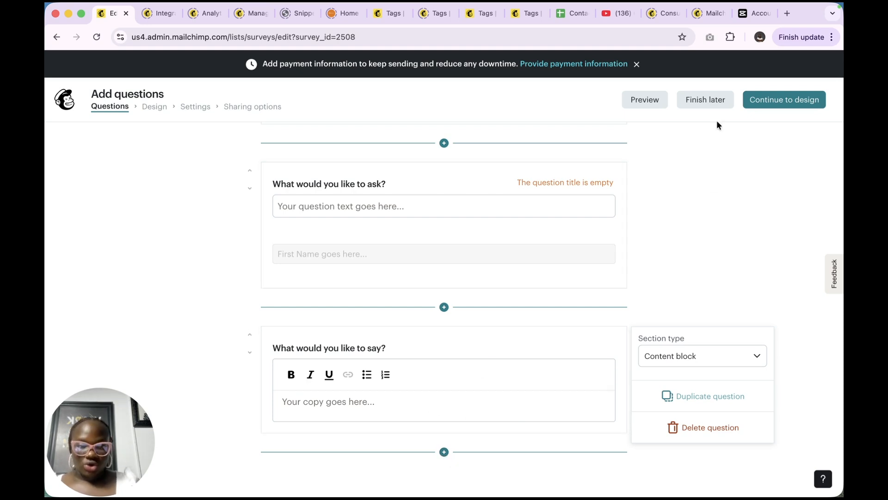
Continue to the survey's design stage and turn off the Mailchimp badge in the branding settings.
click(784, 106)
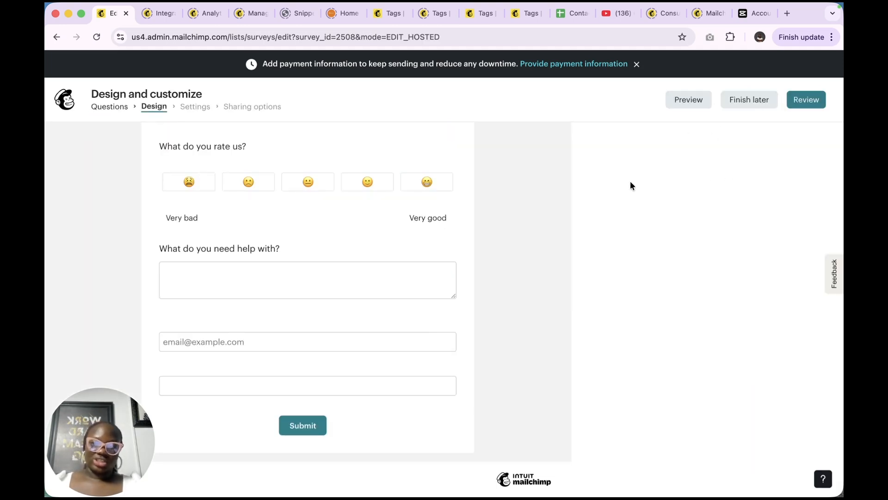
scroll(625, 187, up, 8)
click(626, 183)
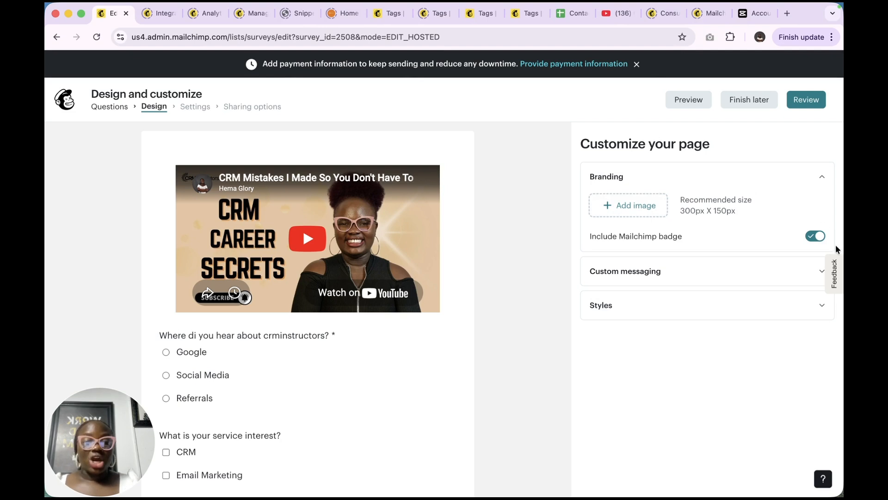
click(812, 238)
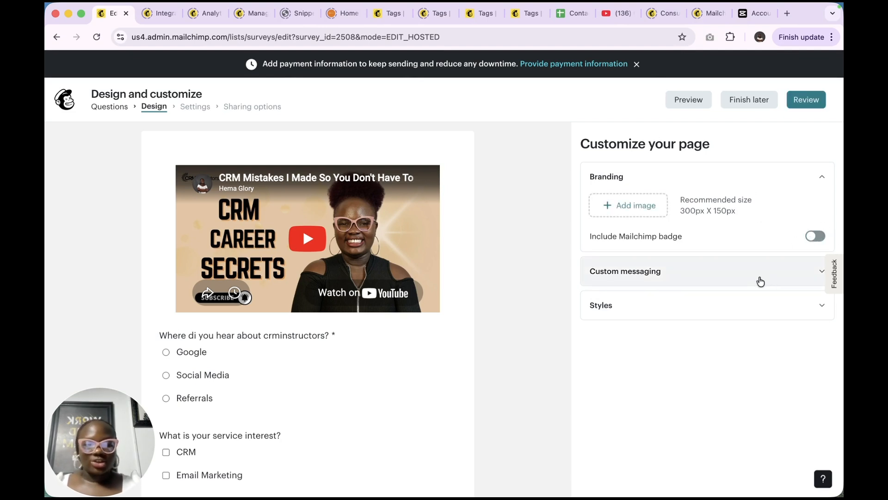
Enter "Crminstructor survey" as the survey title in the custom messaging settings.
click(762, 280)
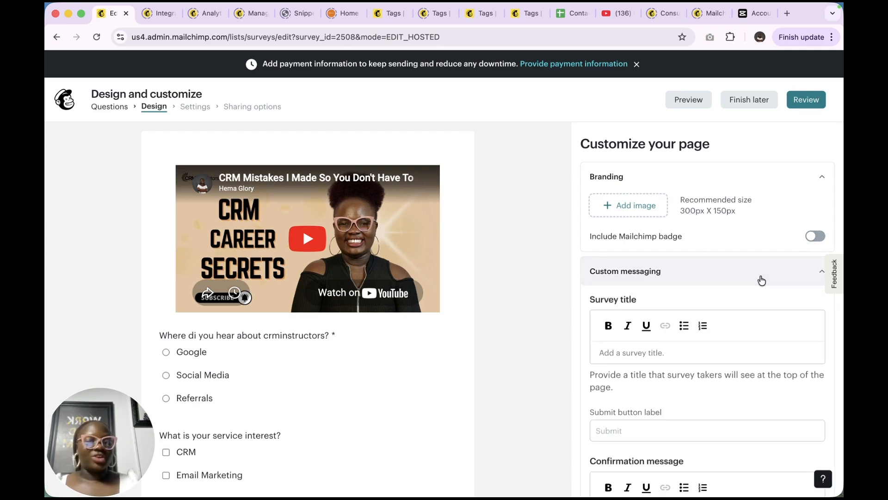
scroll(761, 280, down, 5)
click(690, 229)
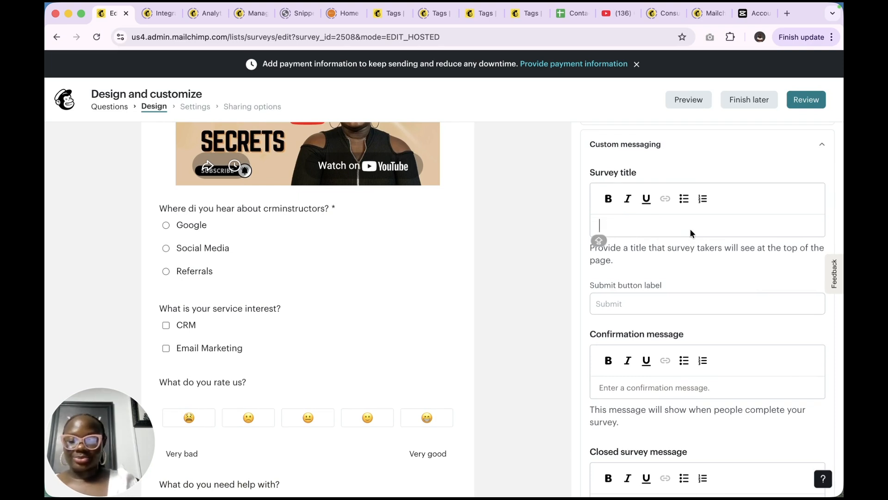
text(Crmi)
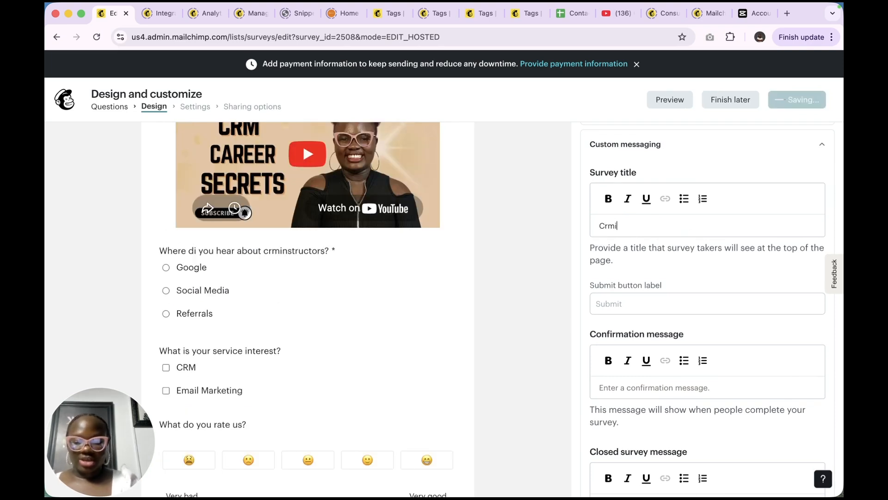
text(nstructor survey)
Set the submit button label to "Rate Us".
click(671, 304)
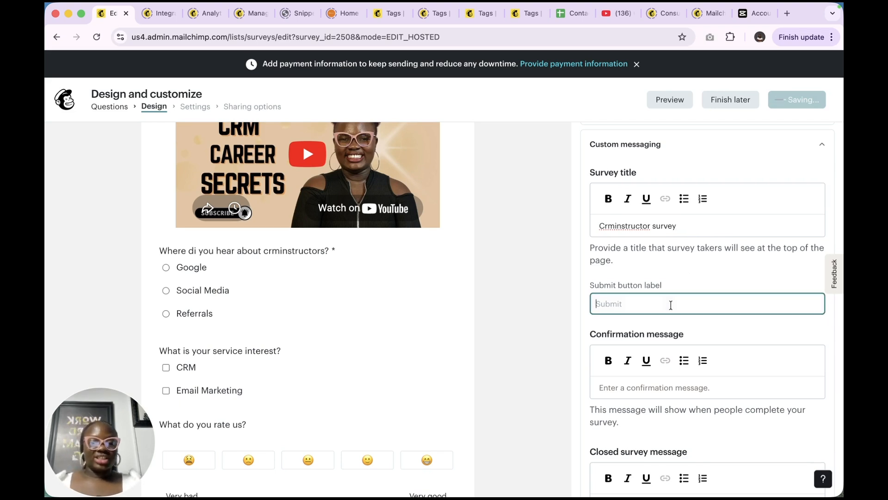
scroll(413, 348, down, 5)
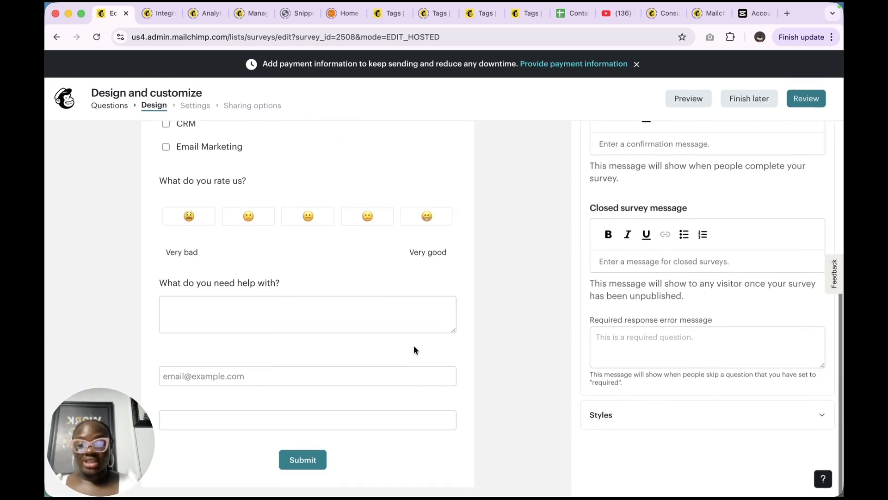
scroll(692, 172, up, 3)
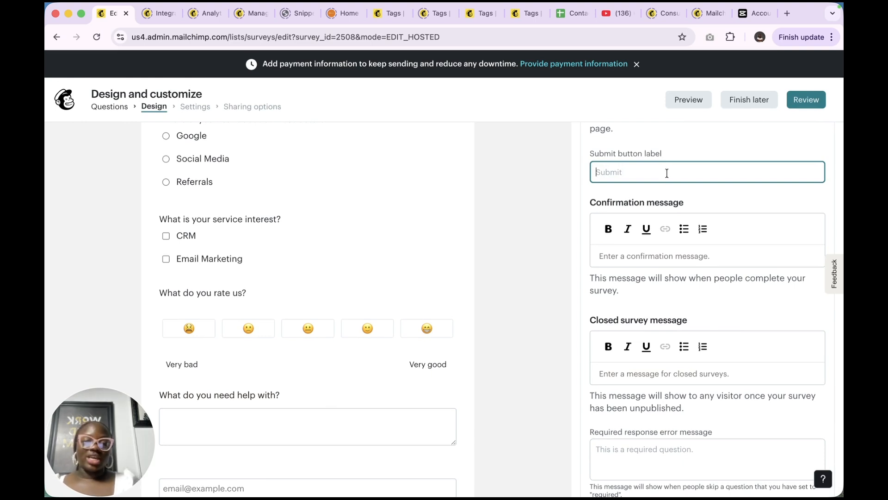
key(Caps_Lock)
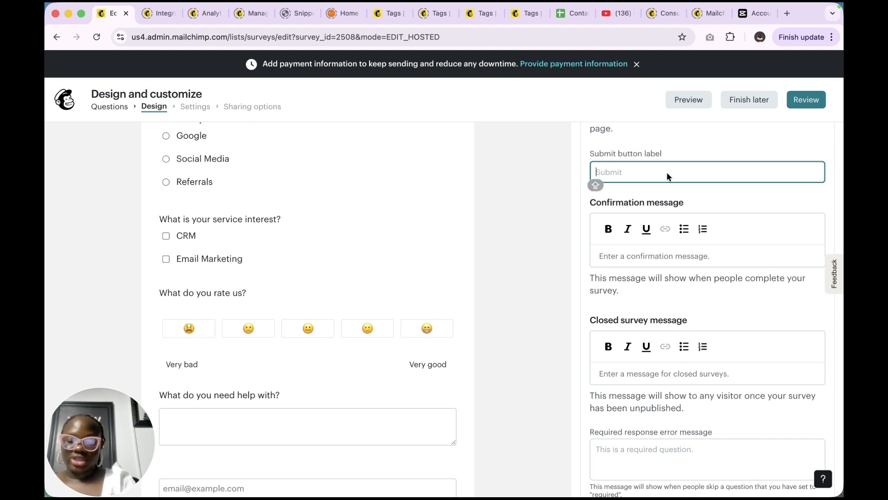
text(S)
key(BackSpace)
text(Ra)
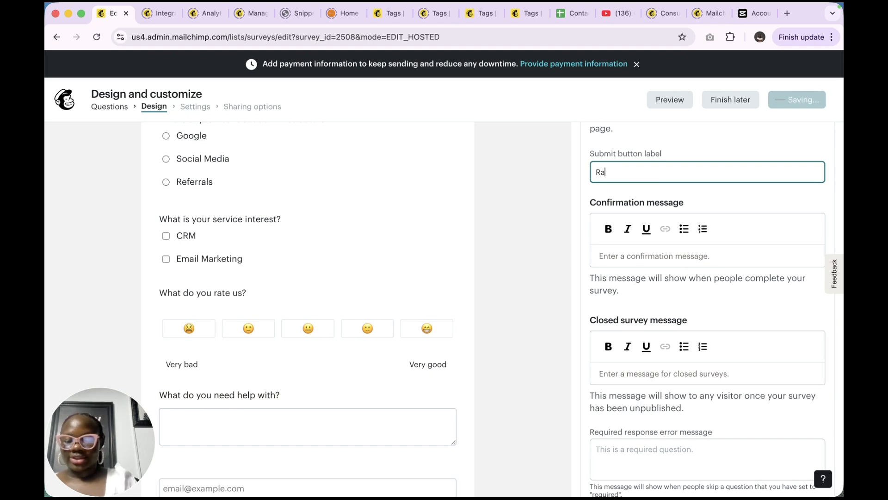
text(te uUs)
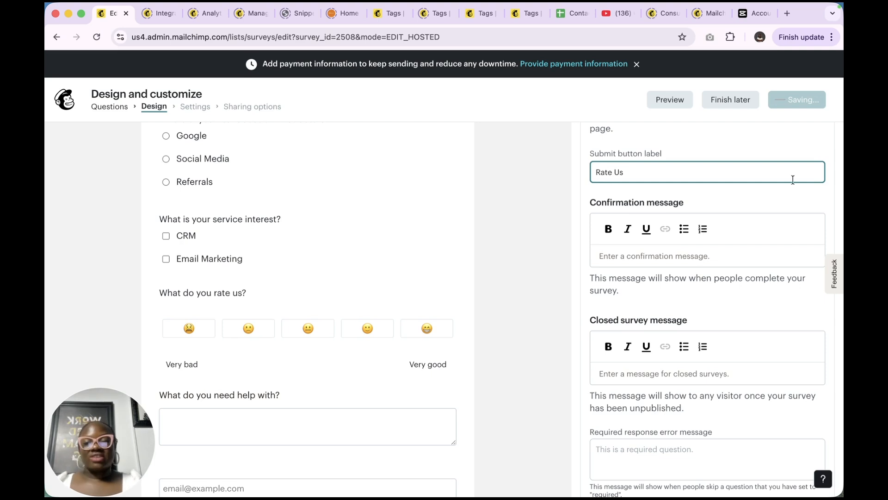
Examine the previews of the confirmation and closed survey messages and the required response error message setting.
click(649, 261)
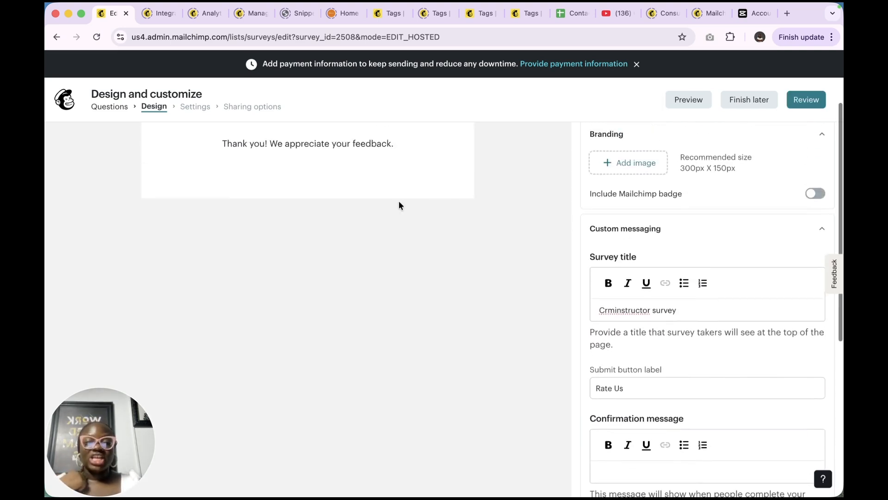
scroll(398, 201, up, 2)
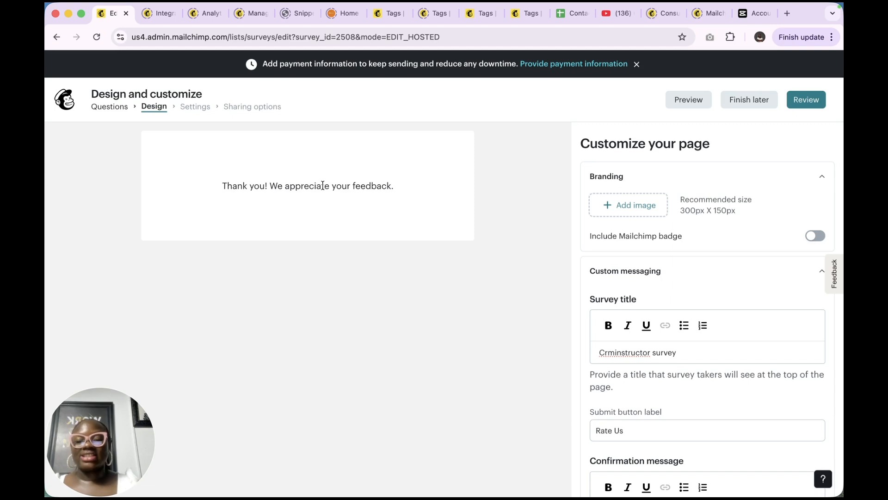
scroll(718, 385, down, 7)
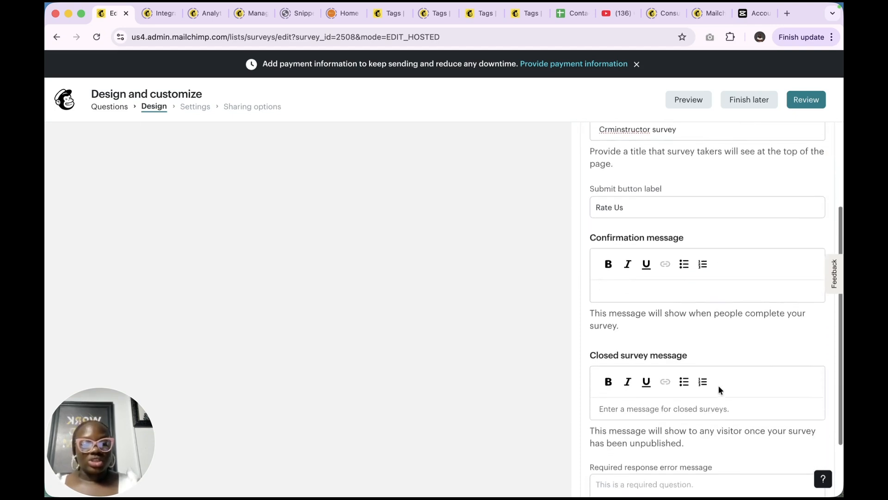
click(676, 320)
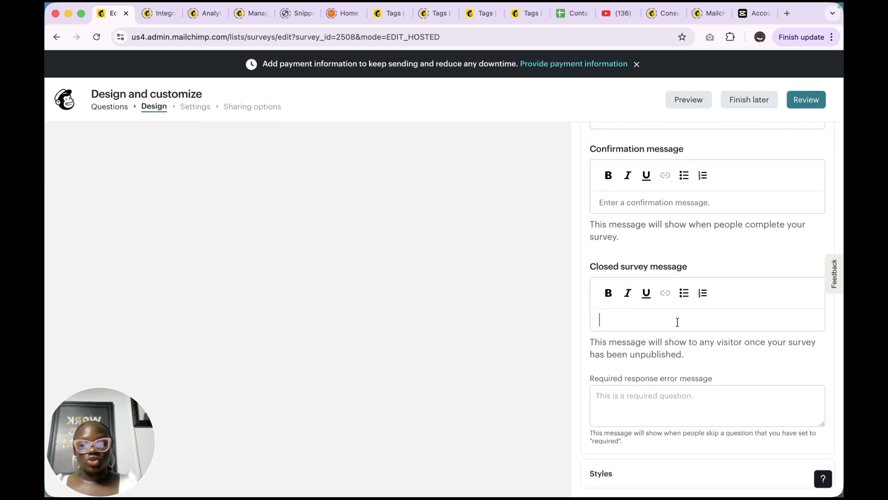
scroll(398, 203, up, 7)
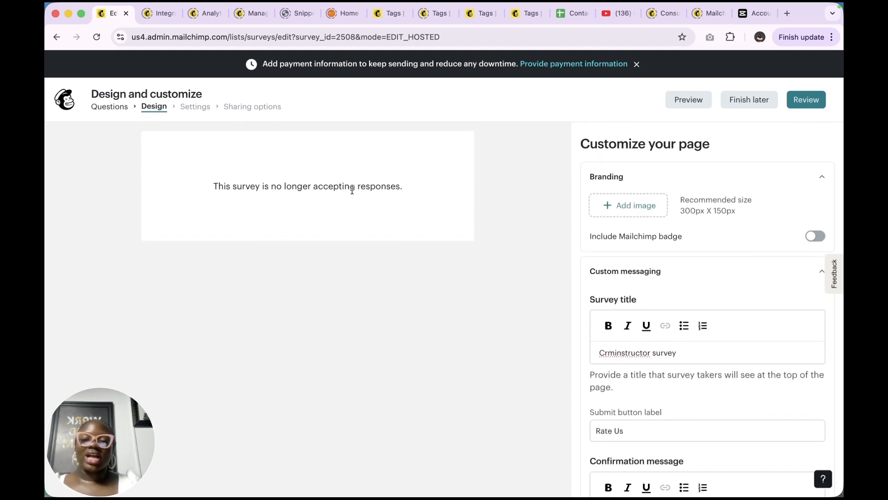
key(BackSpace)
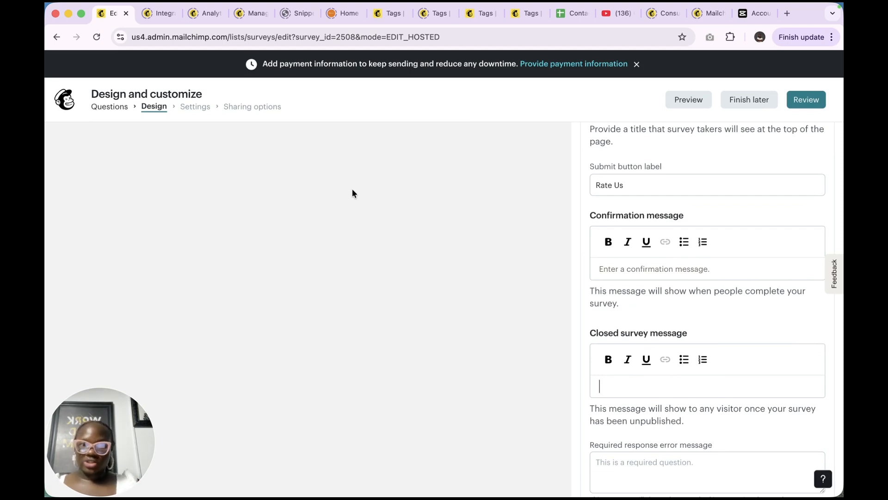
scroll(356, 189, up, 4)
scroll(467, 413, down, 5)
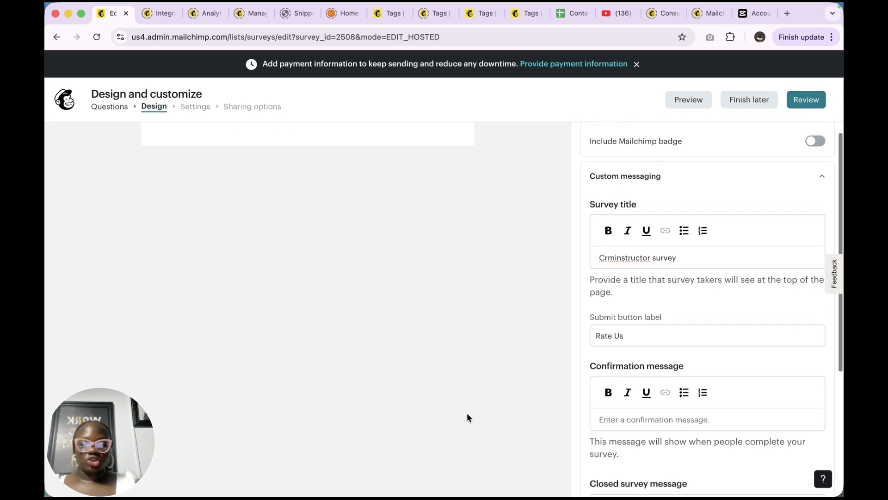
click(703, 410)
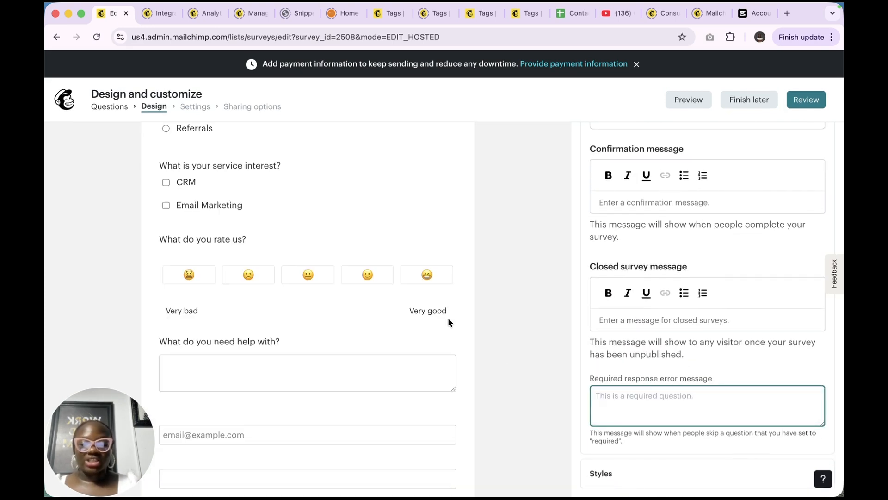
Set the survey page's background color to red #D83636 in the style settings and review the page design.
scroll(447, 318, down, 2)
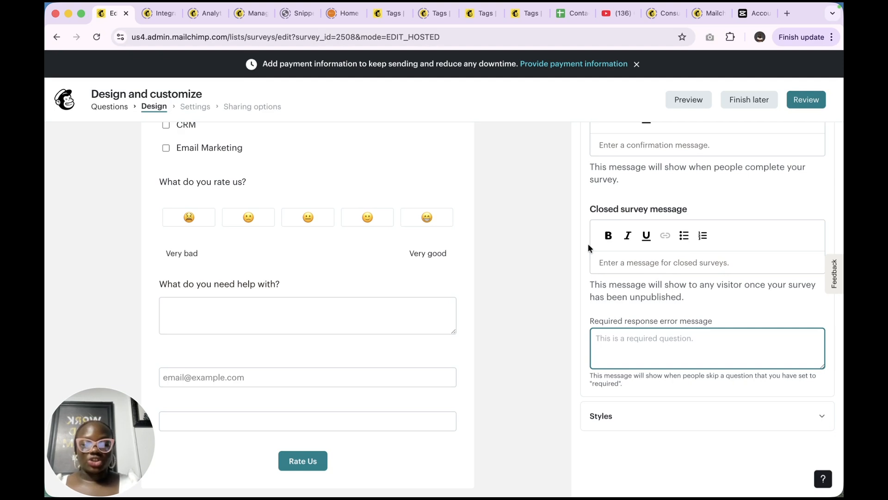
click(652, 424)
scroll(652, 424, down, 2)
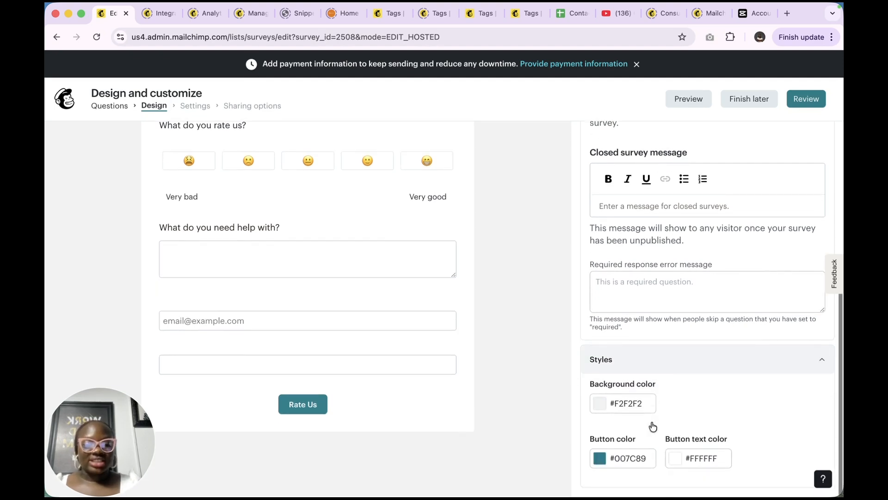
click(599, 404)
scroll(678, 268, down, 3)
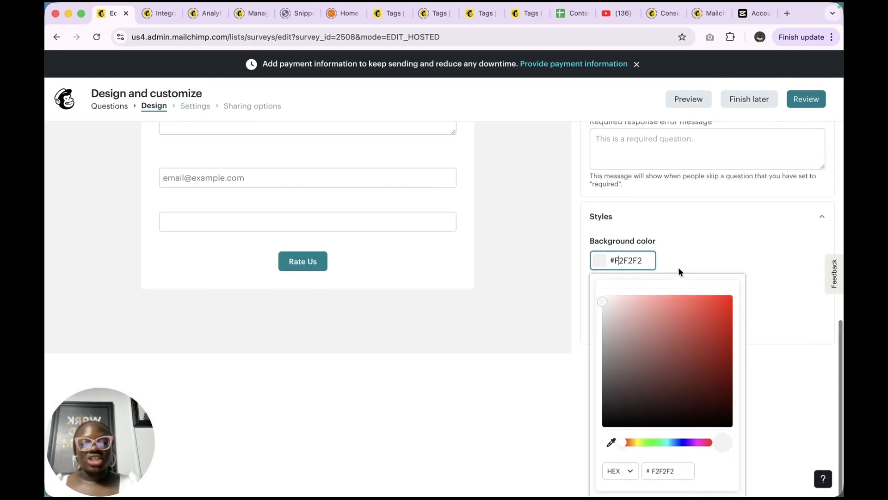
click(698, 315)
click(499, 286)
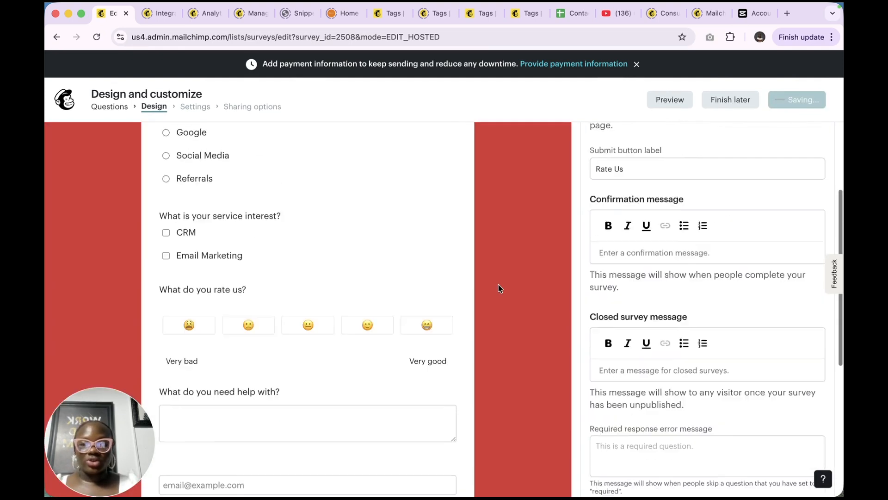
scroll(498, 284, up, 3)
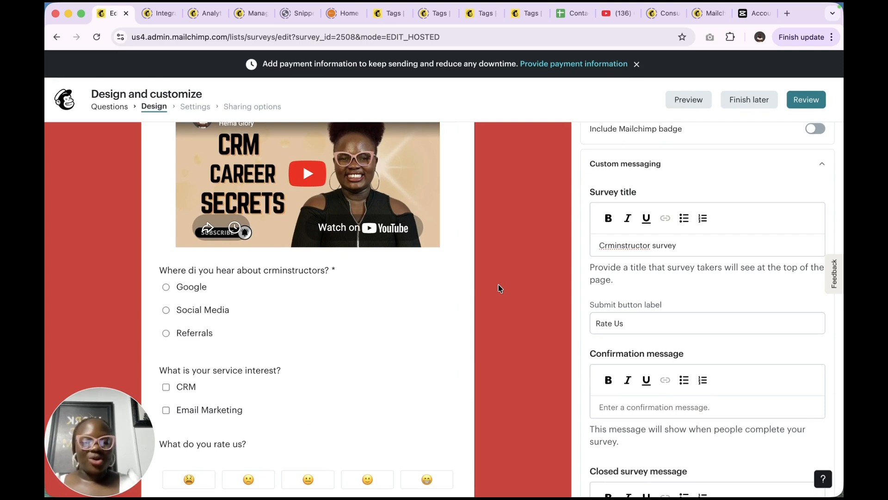
scroll(498, 284, down, 10)
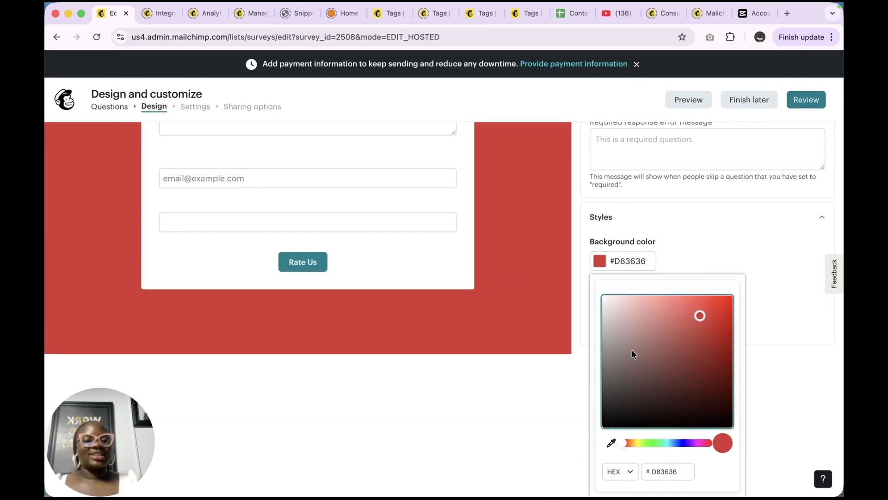
click(665, 470)
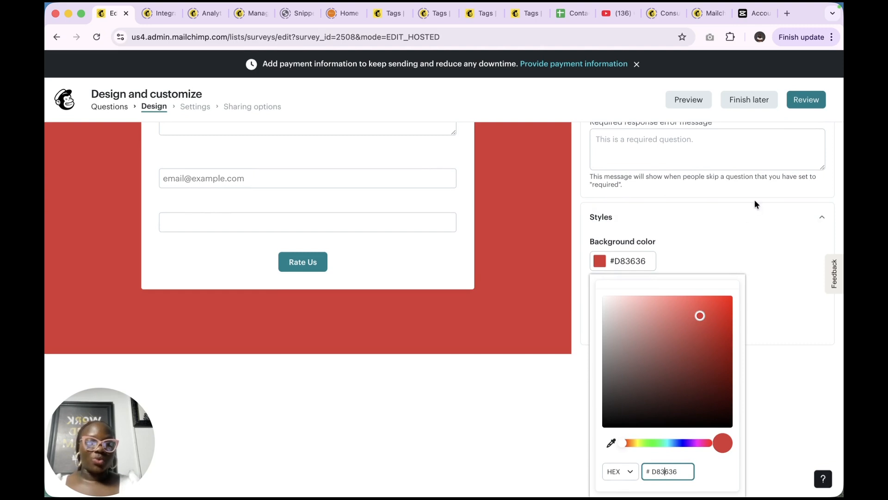
scroll(755, 204, up, 15)
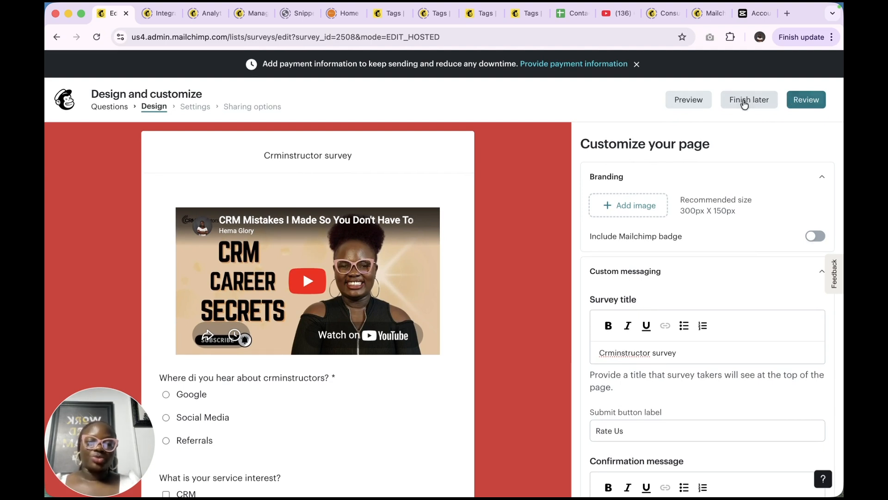
Preview the full survey from the video introduction down to the submit button, and return to the design stage.
click(693, 104)
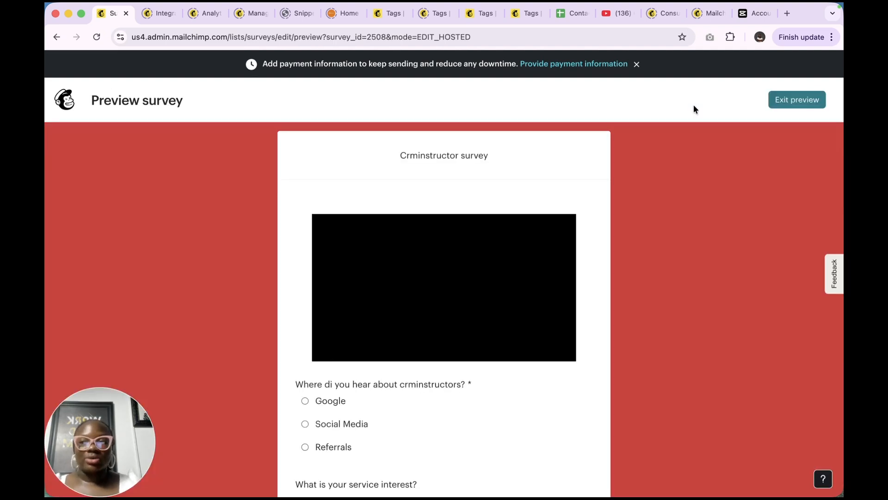
scroll(638, 279, down, 8)
scroll(640, 280, up, 10)
scroll(640, 280, down, 9)
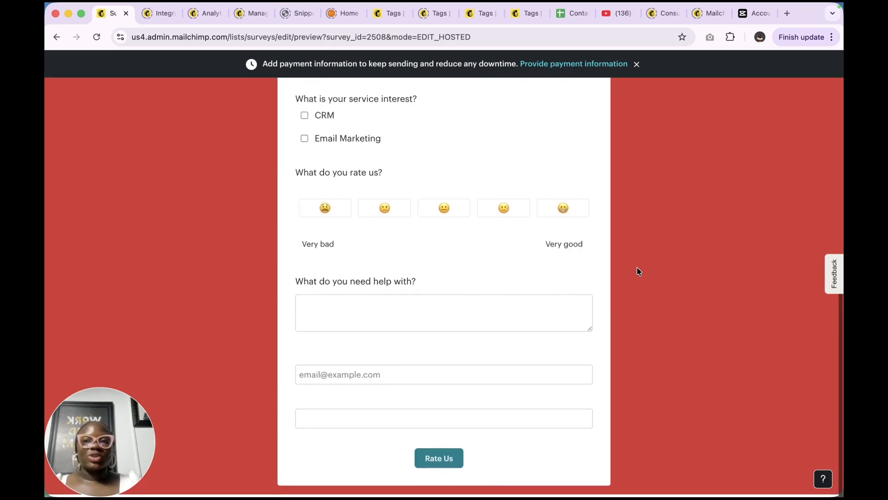
scroll(638, 272, up, 9)
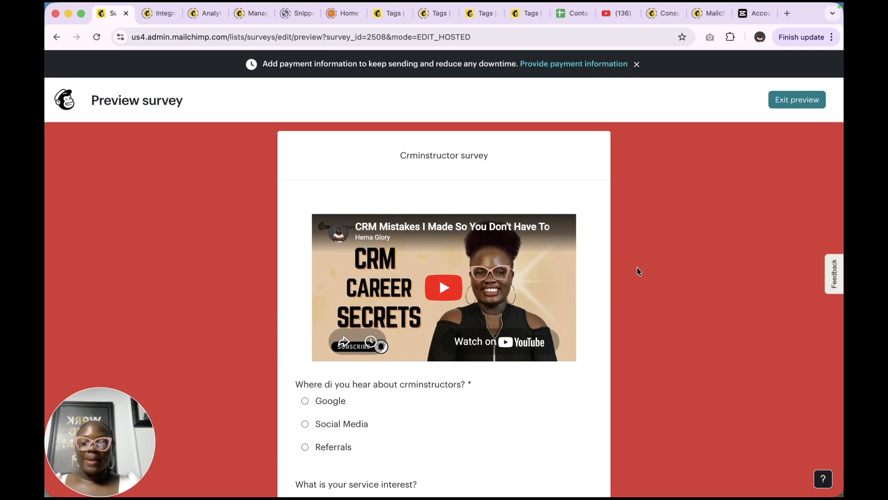
click(794, 105)
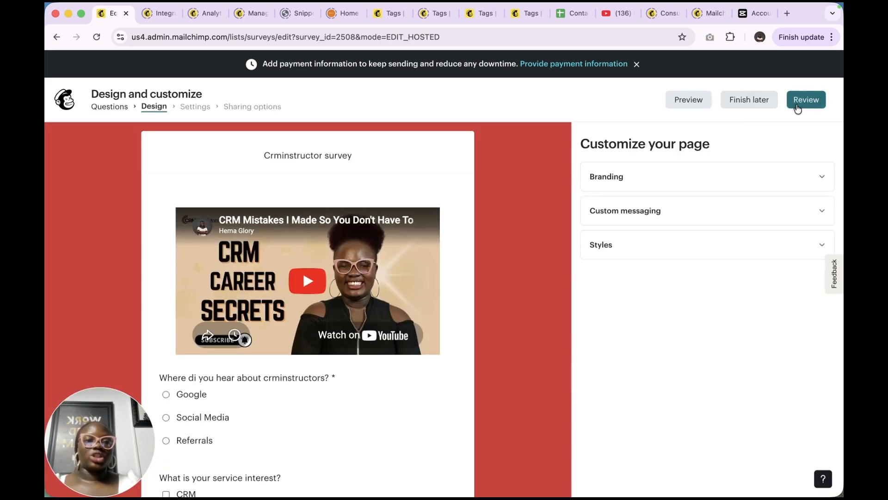
Continue through the survey settings with both notification options off, and copy the survey URL for an existing email or automation.
click(796, 107)
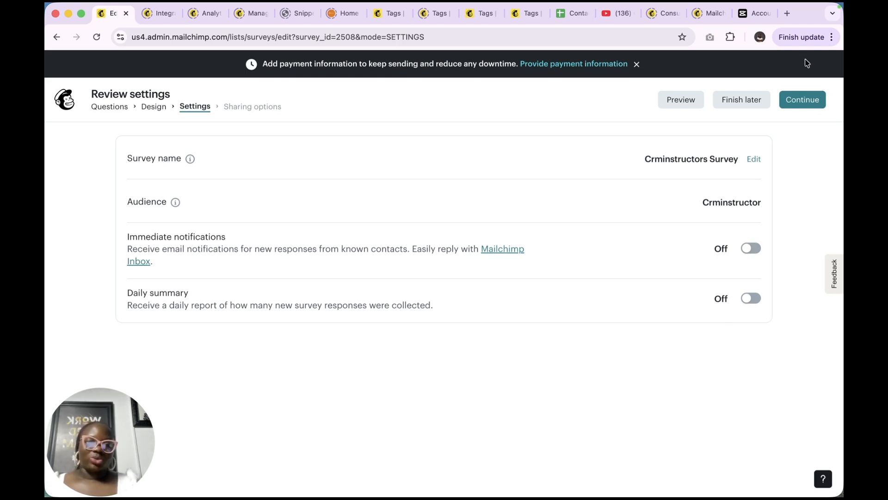
click(801, 100)
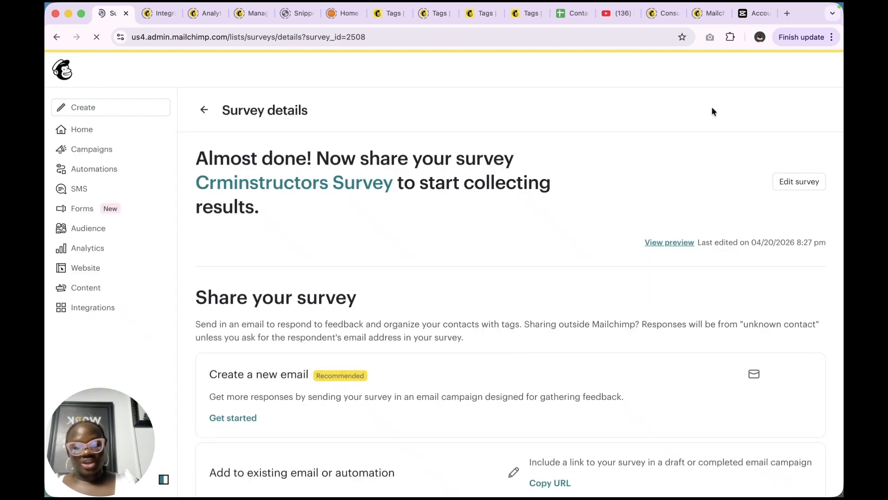
scroll(581, 262, down, 2)
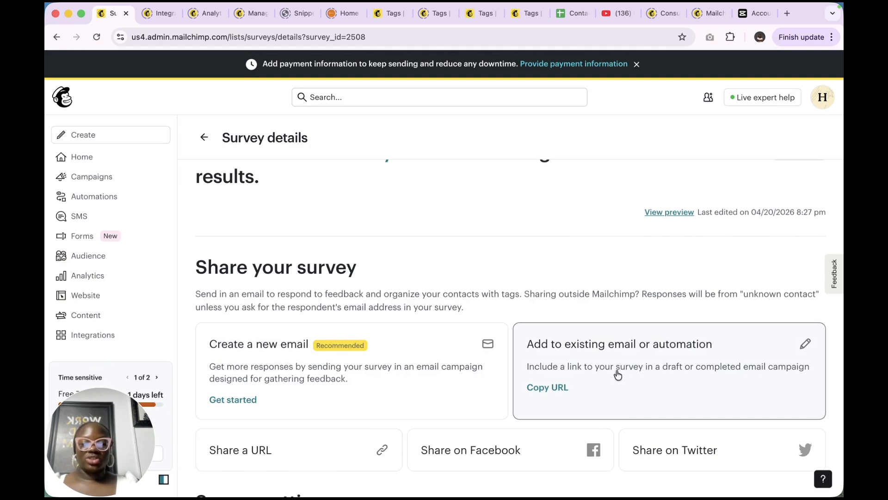
scroll(581, 379, down, 2)
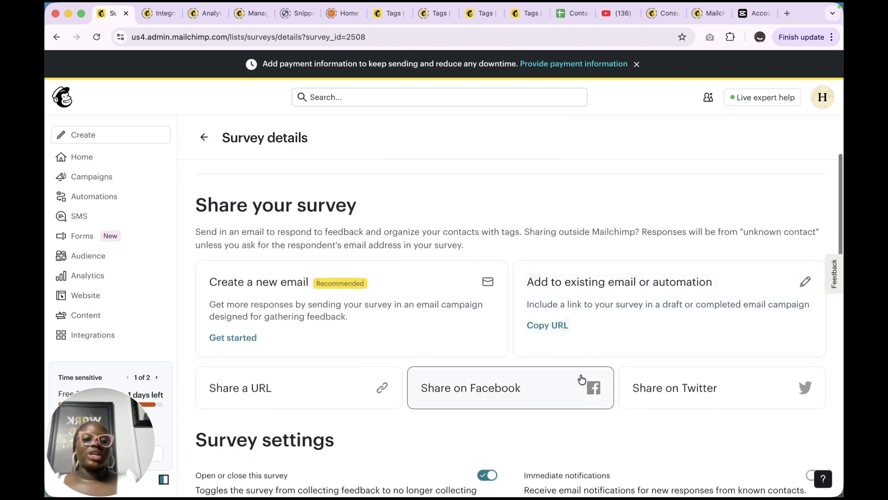
click(552, 332)
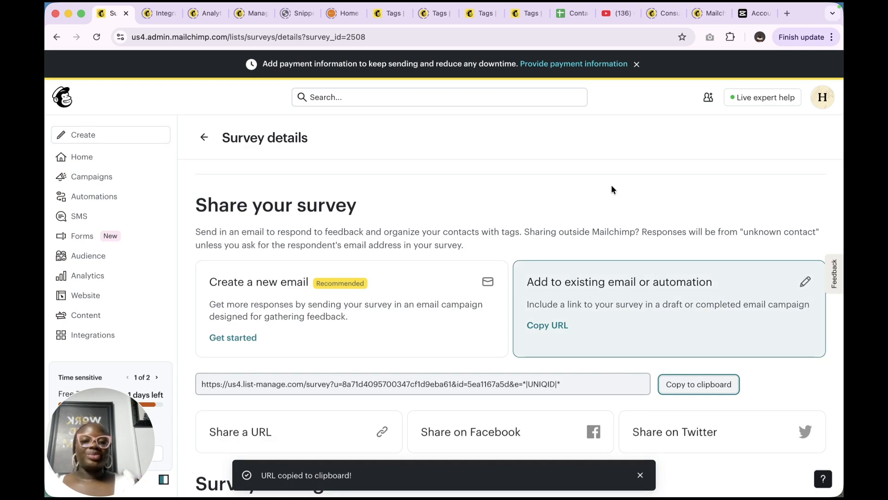
Examine the survey settings, the contact results summary and the response figures for each question on the survey details page.
scroll(611, 186, down, 4)
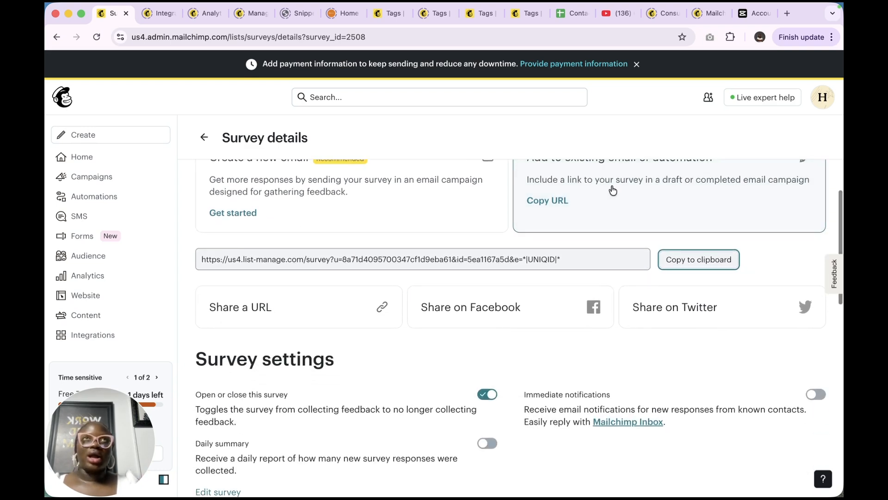
scroll(592, 242, down, 4)
scroll(593, 243, down, 3)
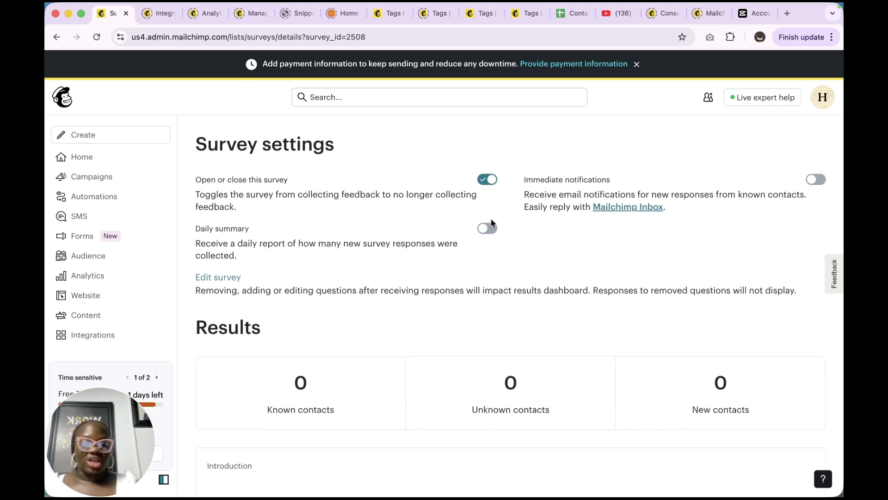
scroll(492, 223, down, 3)
scroll(492, 223, up, 2)
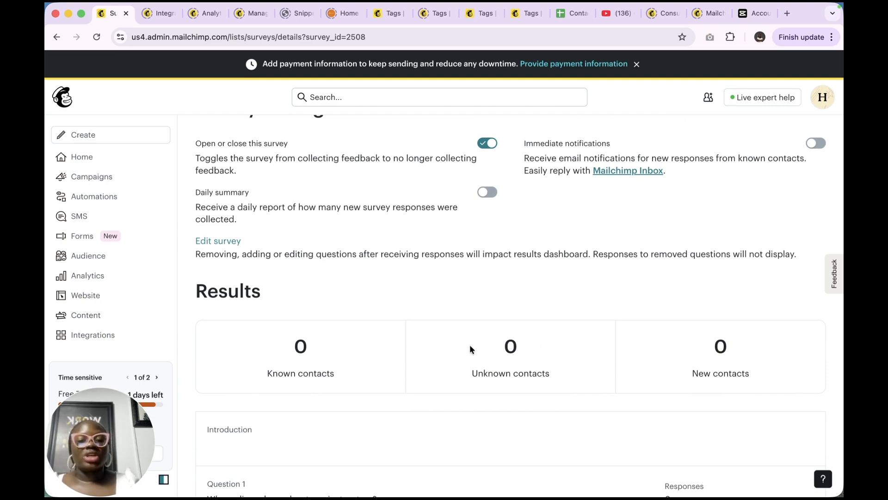
scroll(496, 353, down, 1)
scroll(496, 358, down, 2)
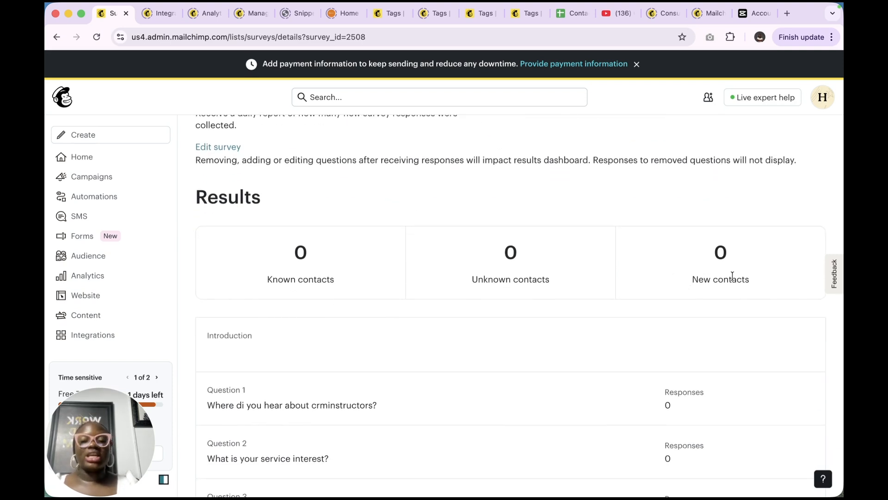
scroll(732, 276, down, 2)
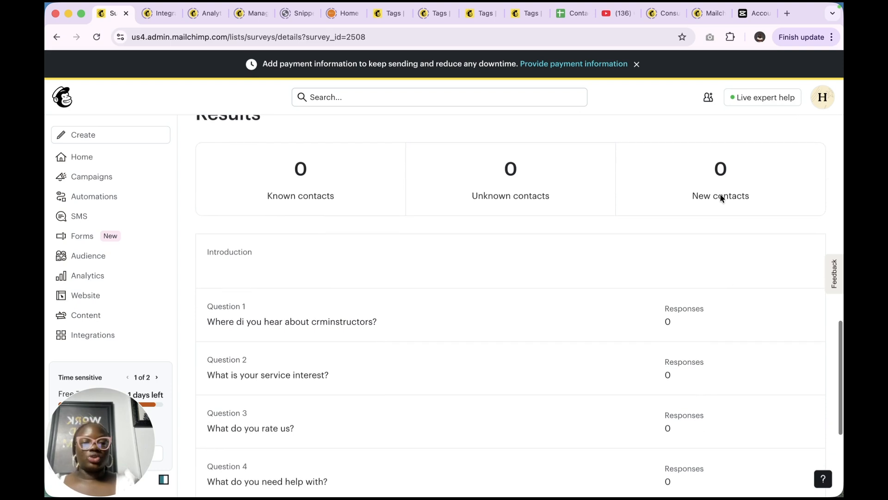
scroll(723, 183, down, 2)
scroll(723, 184, down, 3)
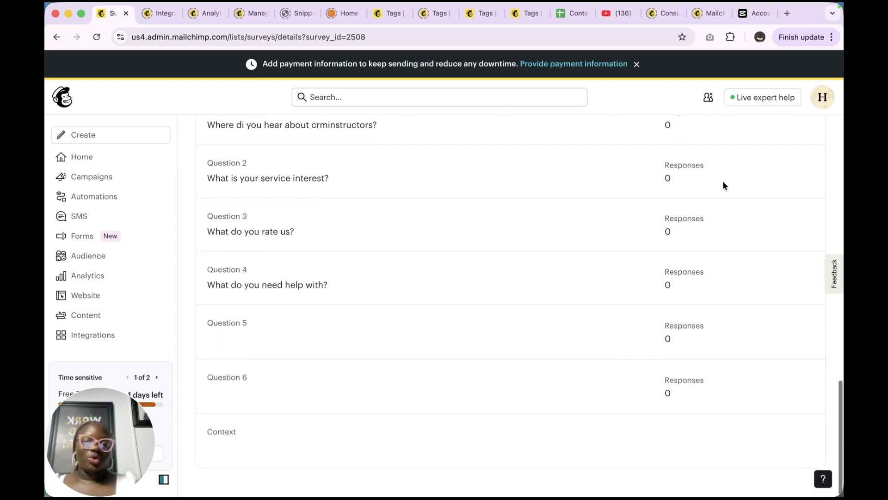
scroll(723, 185, up, 1)
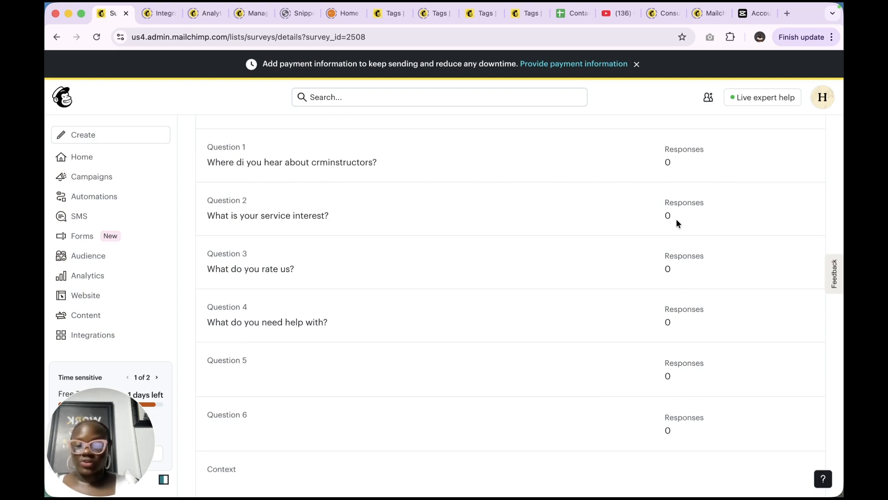
Reopen Crminstructors Survey for editing and continue through its questions, design and settings stages back to the survey details.
scroll(676, 220, up, 10)
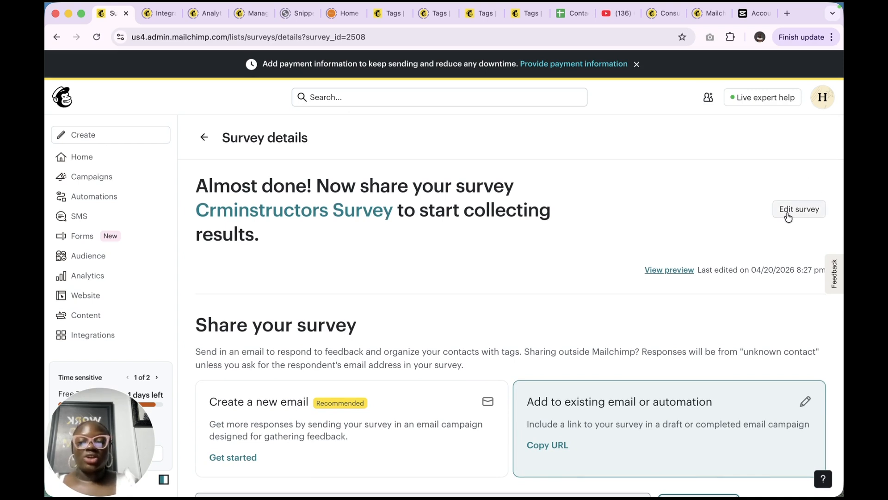
click(792, 212)
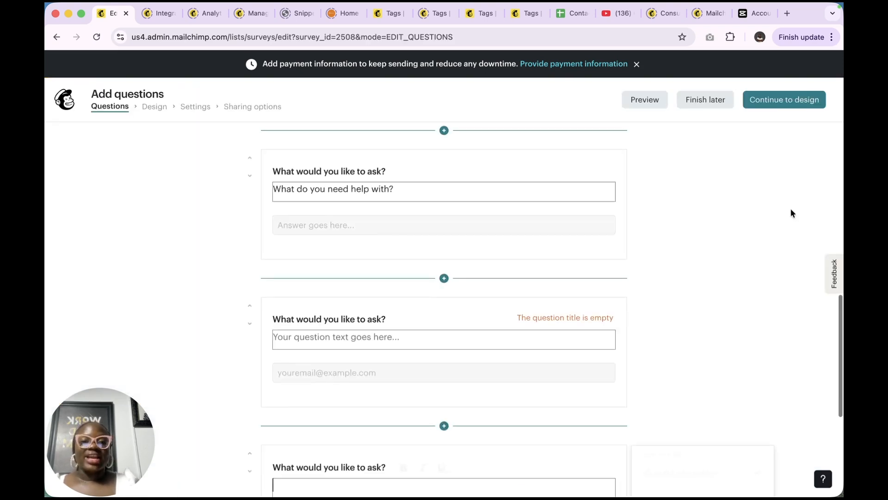
click(760, 99)
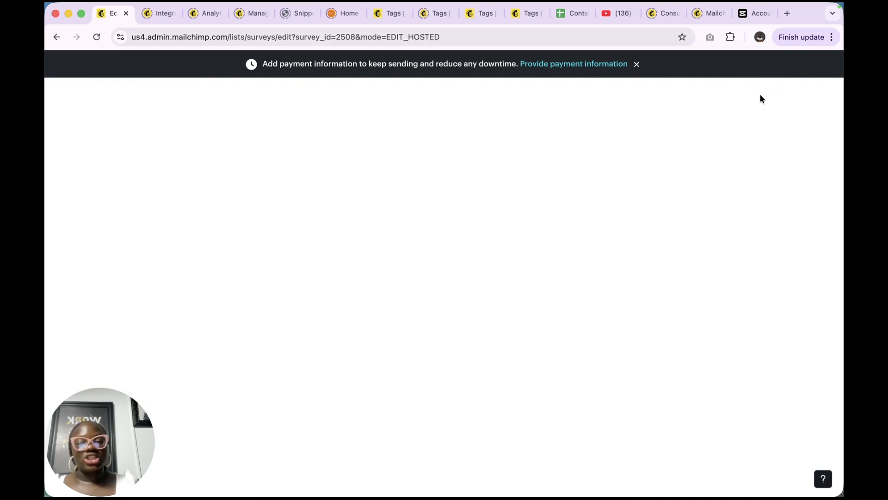
click(792, 100)
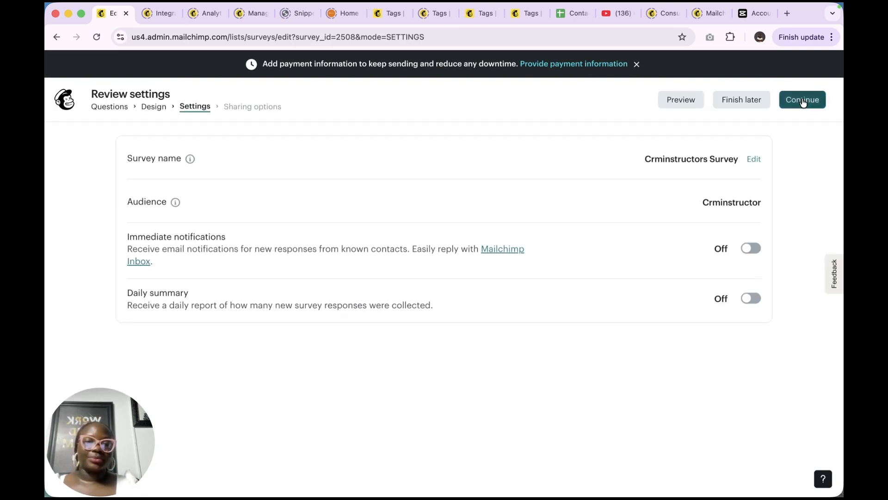
click(802, 102)
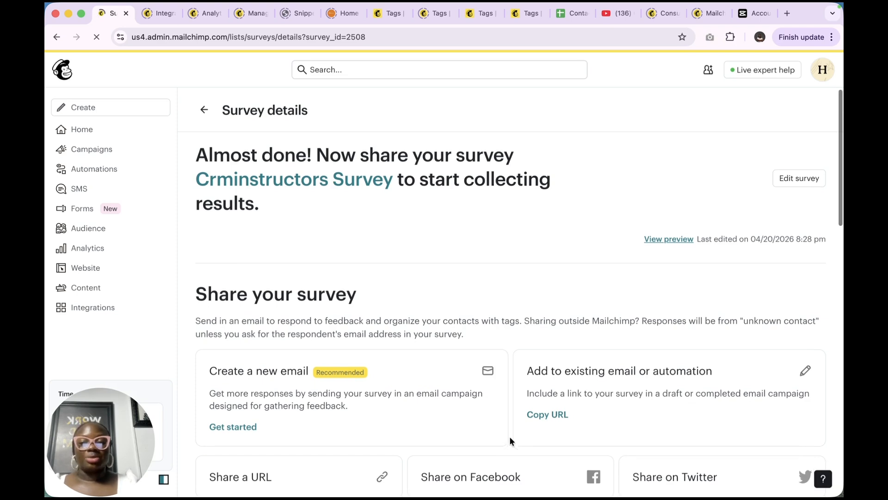
Return to the surveys overview, find Crminstructors Survey among the recent surveys and show its available actions.
click(204, 137)
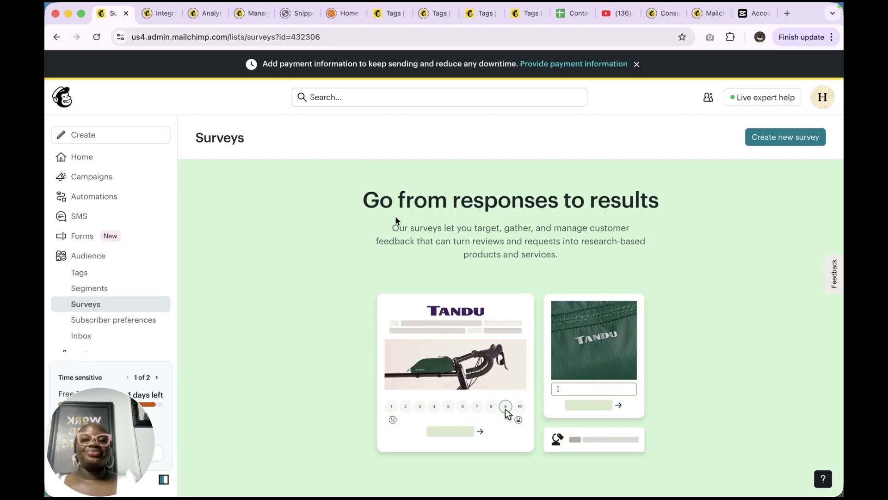
scroll(452, 356, down, 10)
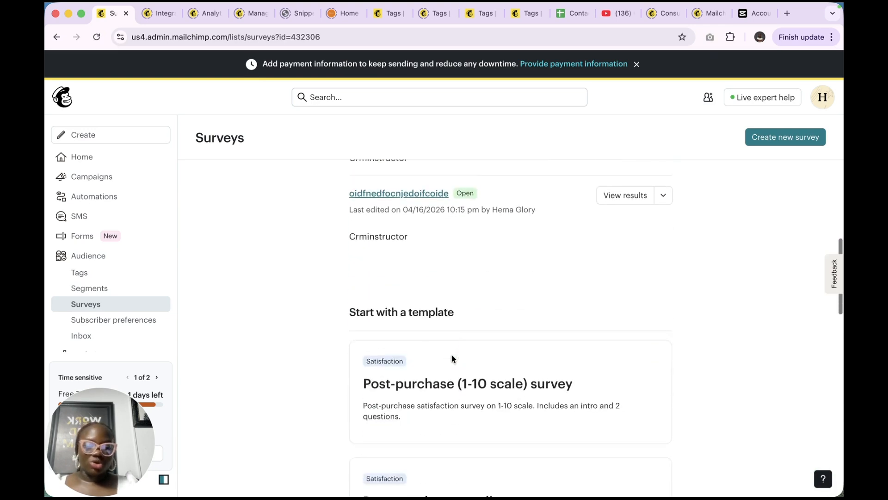
scroll(452, 359, up, 6)
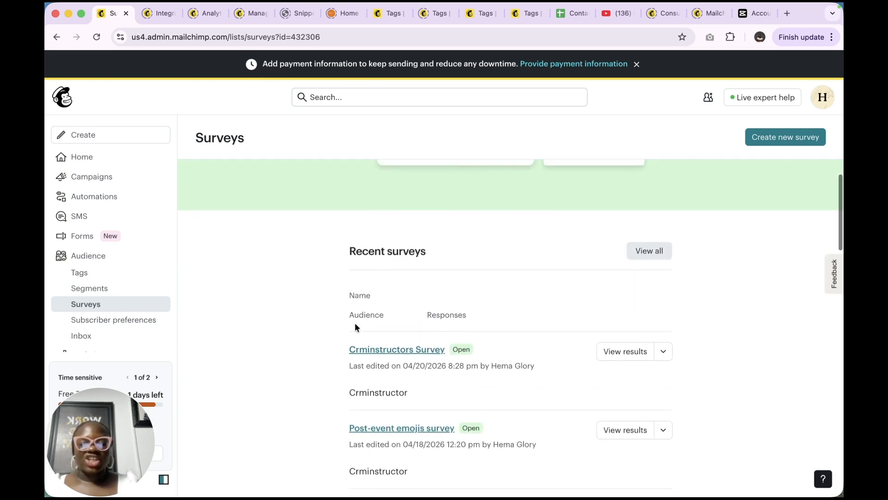
scroll(398, 322, down, 1)
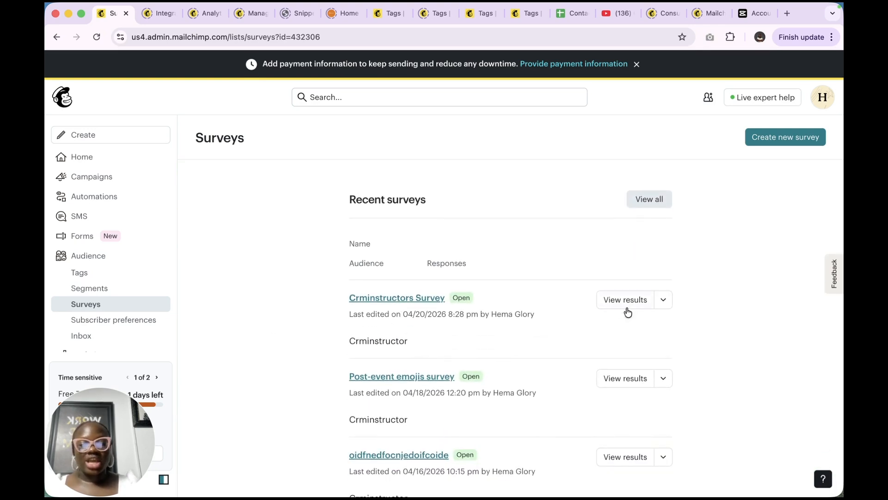
click(663, 300)
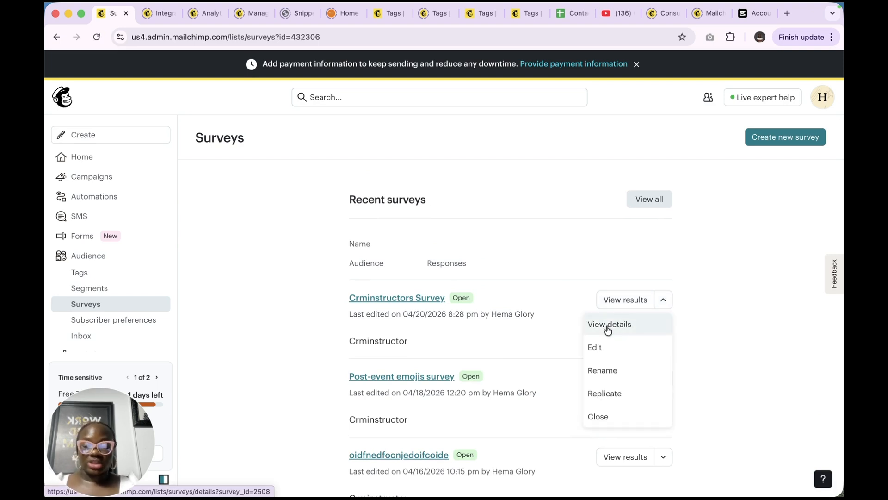